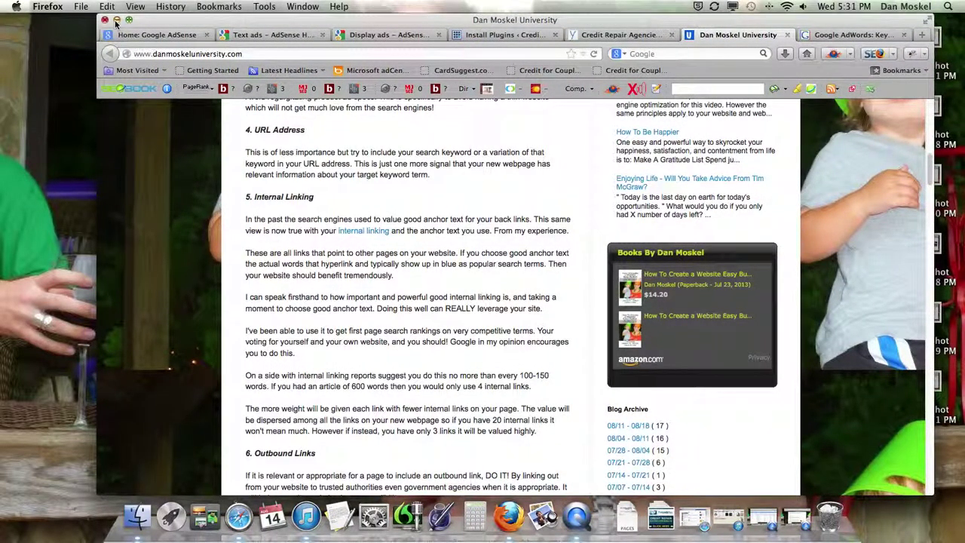
- Minimize and restore Firefox, check the hooks plugin results, then bring up the Credit Repair Agencies post
click(117, 20)
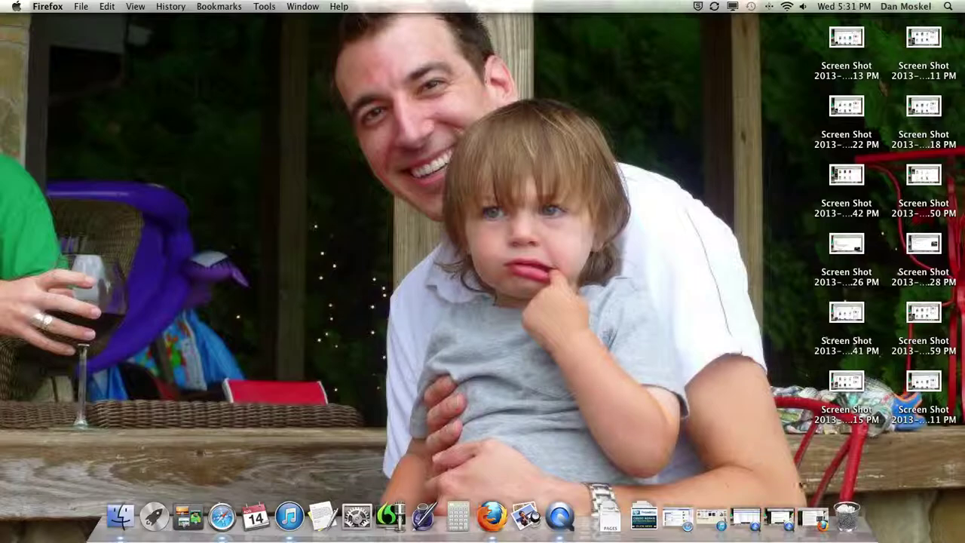
click(807, 512)
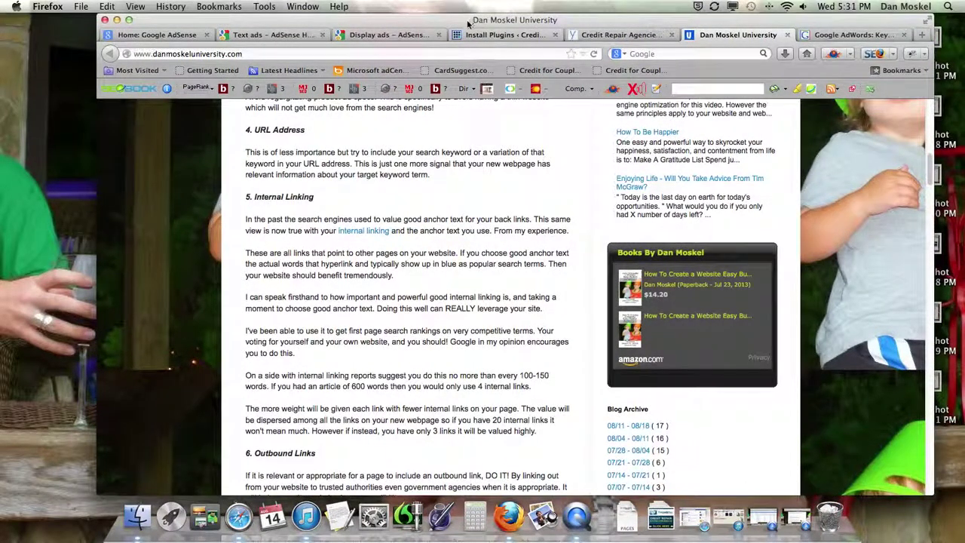
click(504, 36)
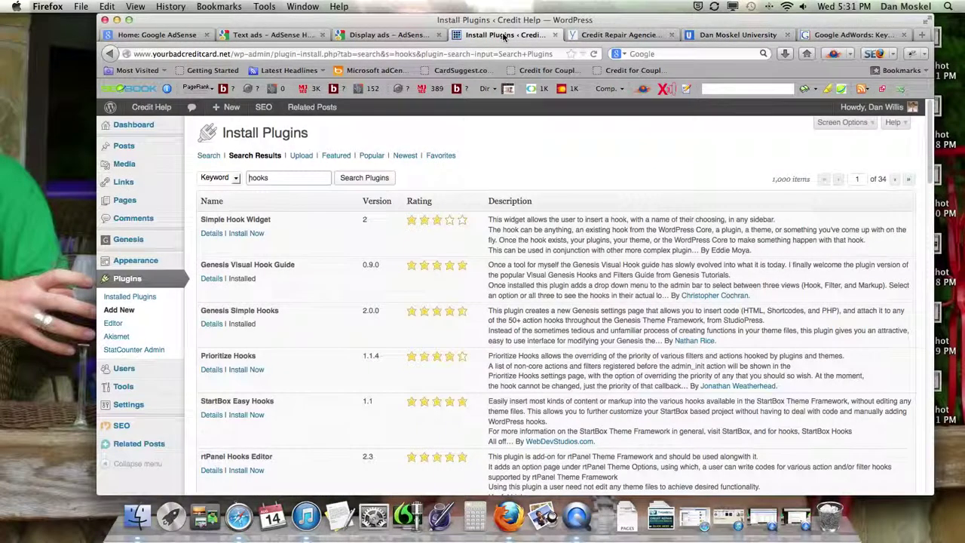
key(super+Tab)
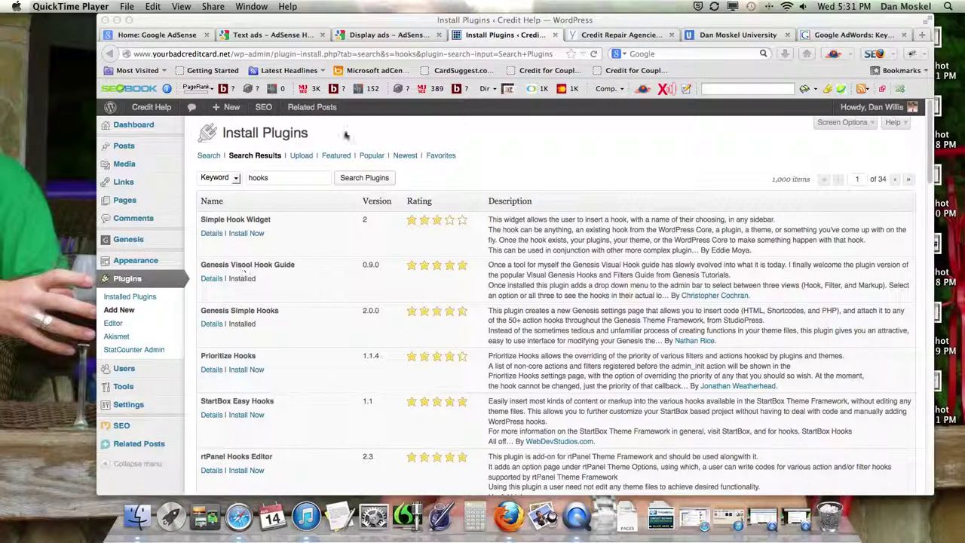
click(591, 41)
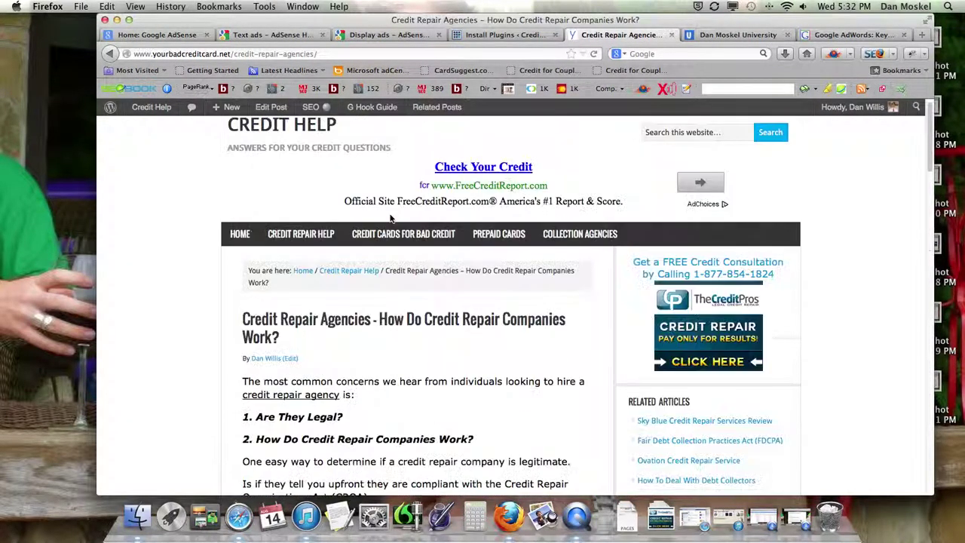
- Go to the Credit Help home page and scroll through its post list
click(249, 249)
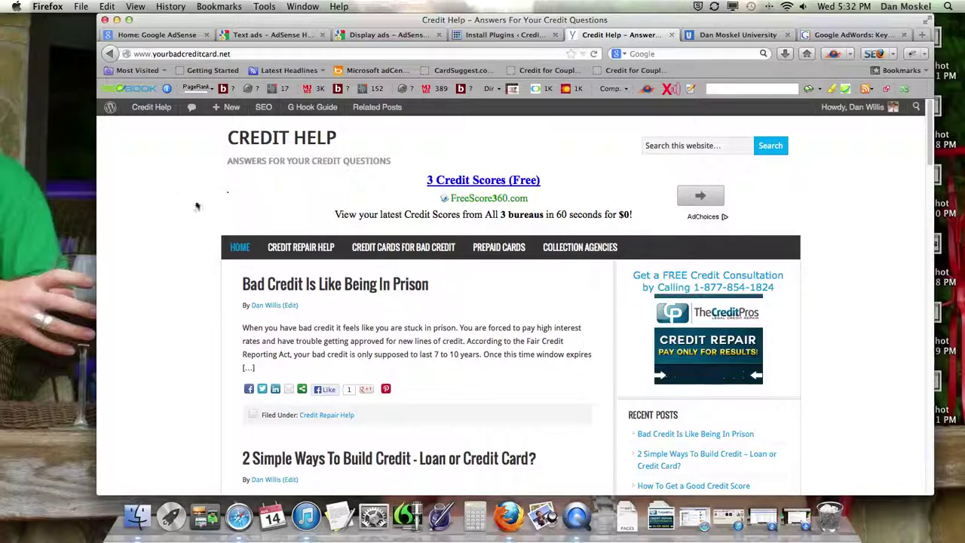
scroll(200, 249, down, 10)
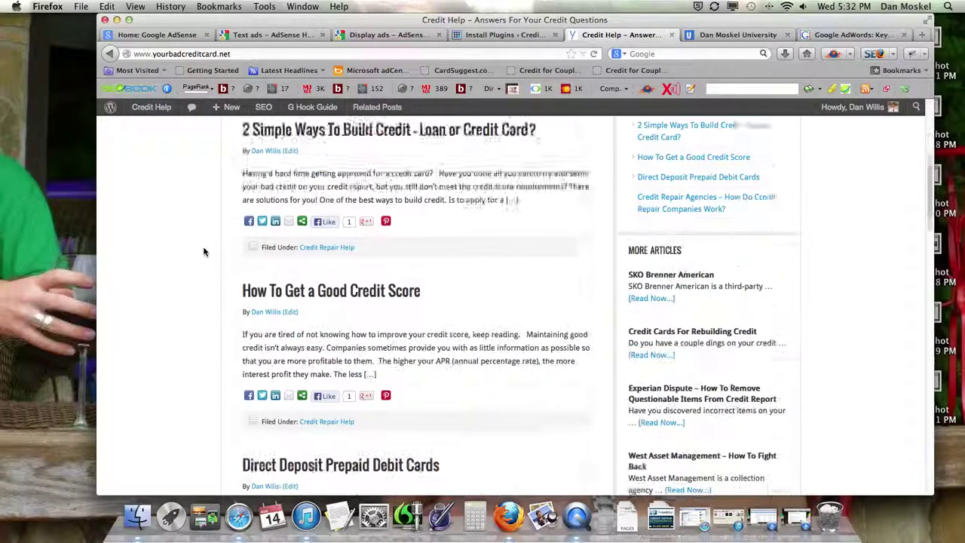
scroll(201, 249, down, 8)
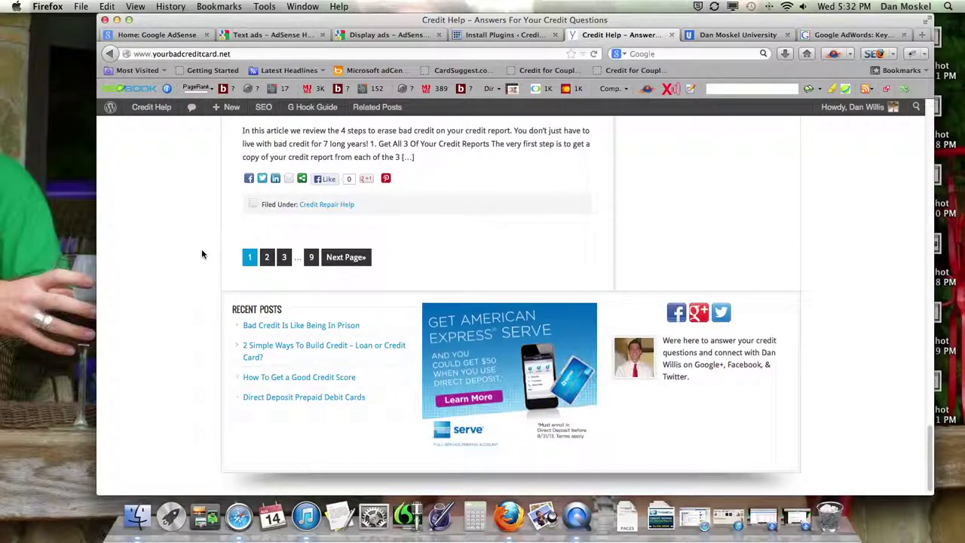
scroll(201, 249, up, 2)
scroll(202, 254, up, 2)
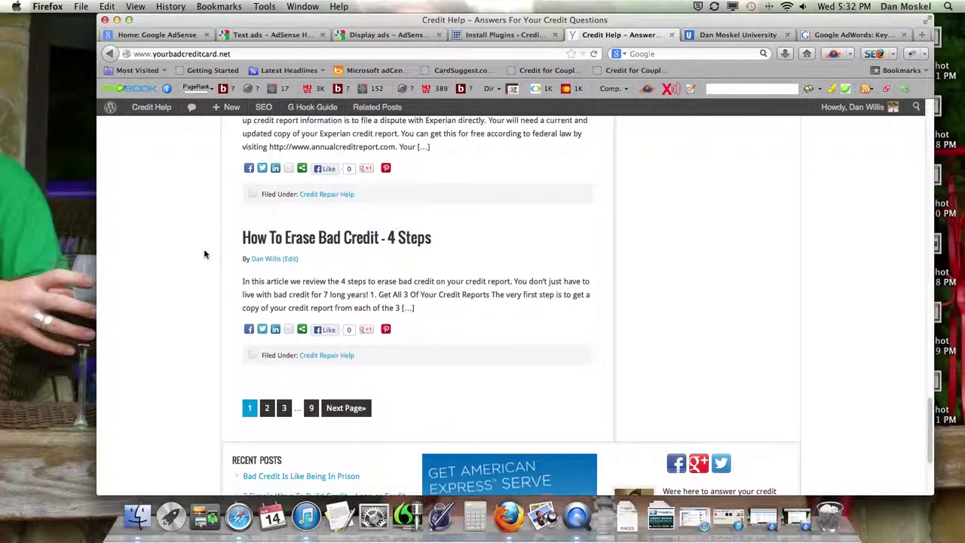
- Move to the second page of posts and scroll through to the FDCPA post
click(266, 408)
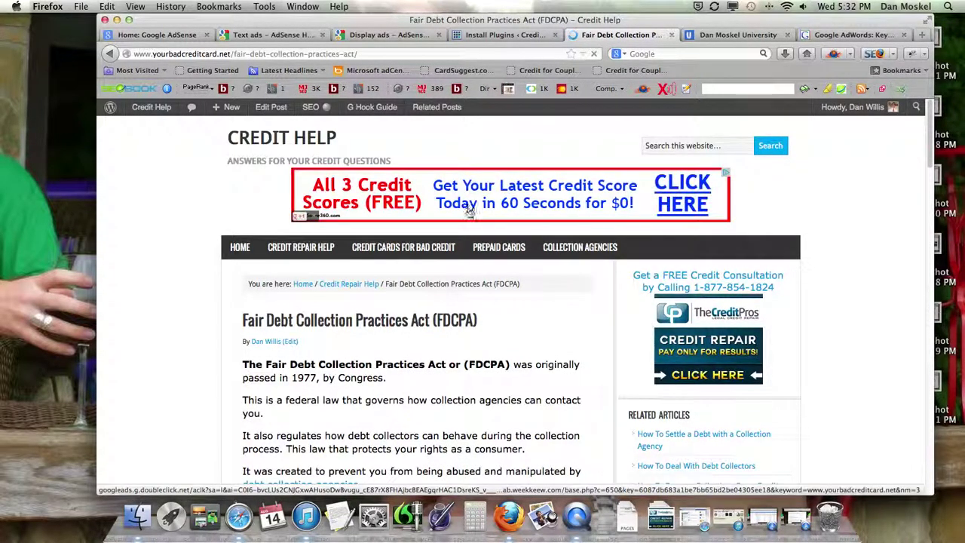
scroll(468, 219, down, 5)
scroll(467, 219, down, 15)
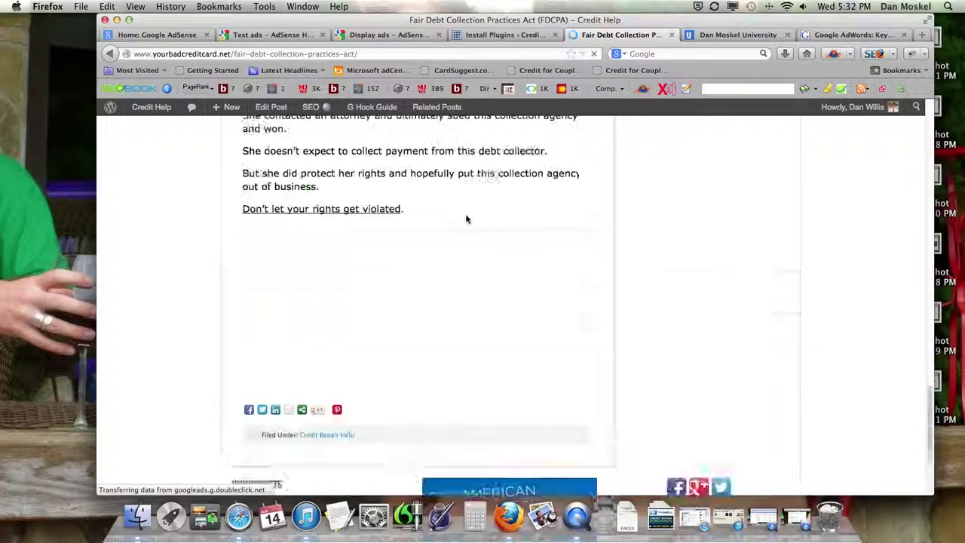
scroll(466, 214, down, 5)
scroll(426, 205, up, 1)
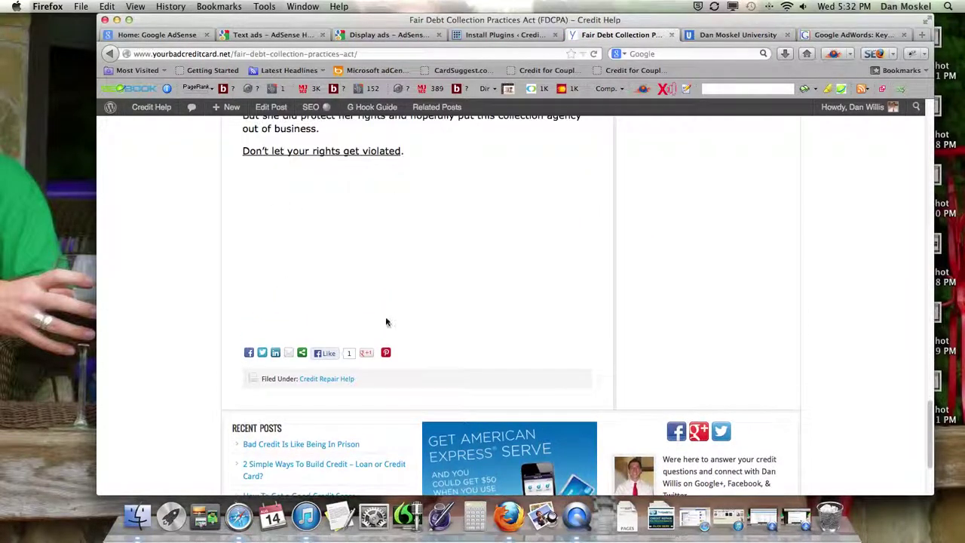
- Highlight 'Simple Hook' and 'Hook Guide' in the plugin results, then open Genesis > Simple Hooks
click(512, 37)
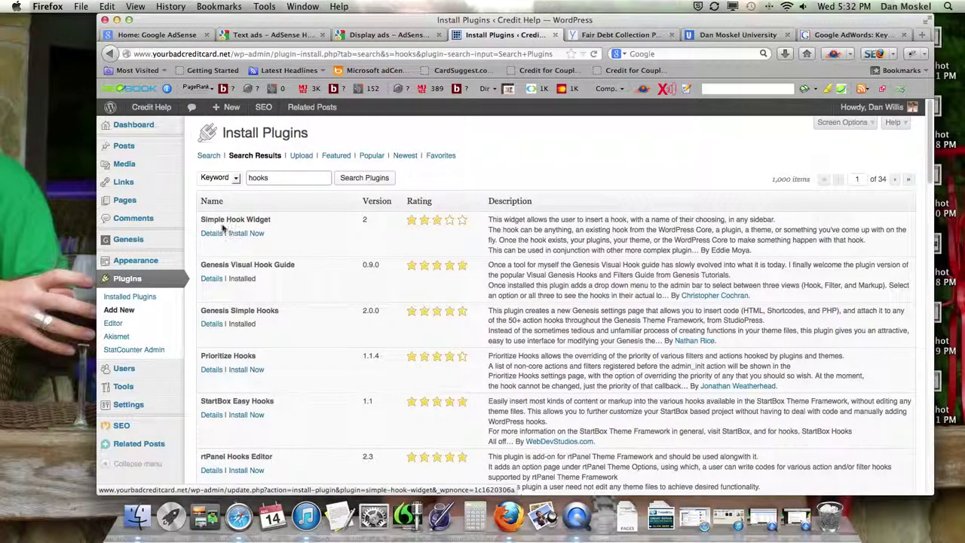
drag(201, 221, 246, 224)
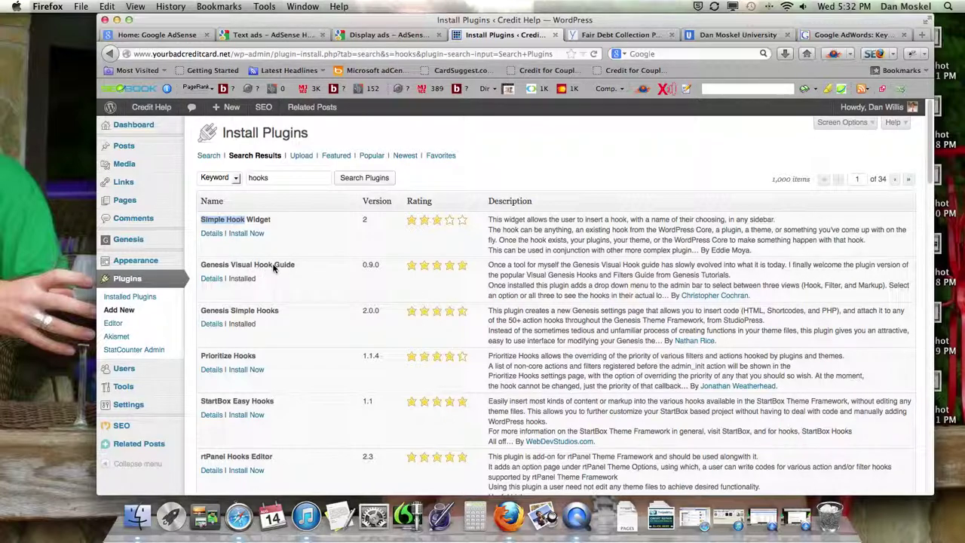
drag(254, 270, 269, 271)
double_click(217, 222)
mouse_move(181, 239)
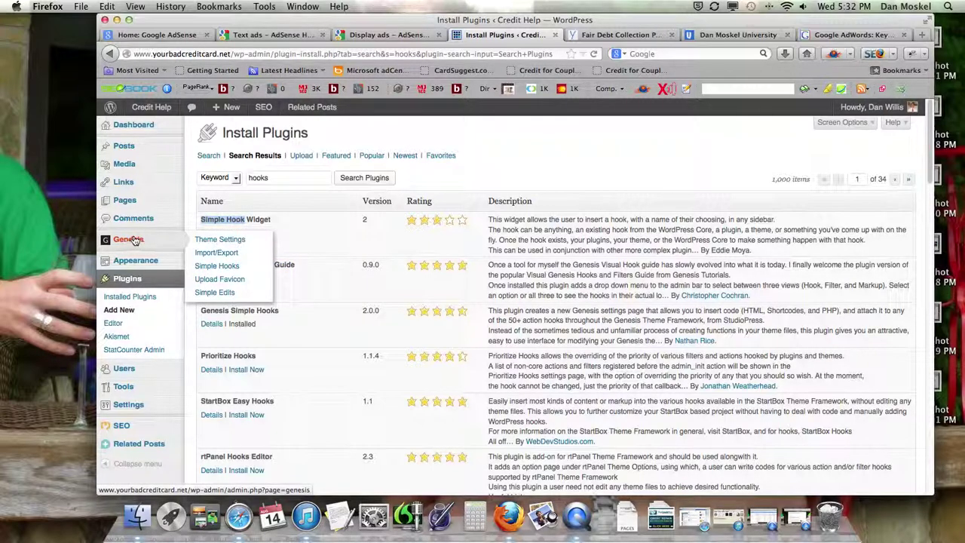
click(226, 267)
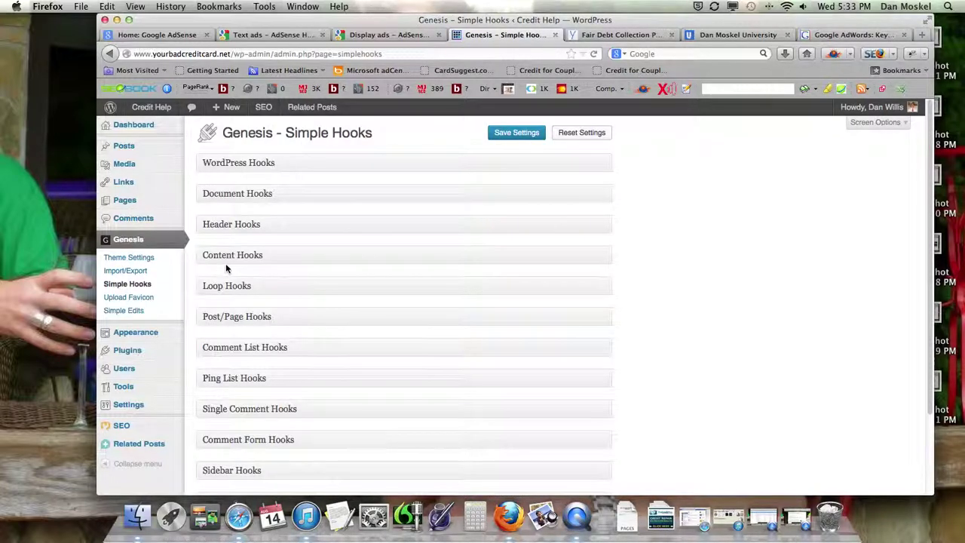
- Show G Hook Guide's Action Hooks locations on the FDCPA post, then return to Simple Hooks
click(620, 34)
mouse_move(382, 112)
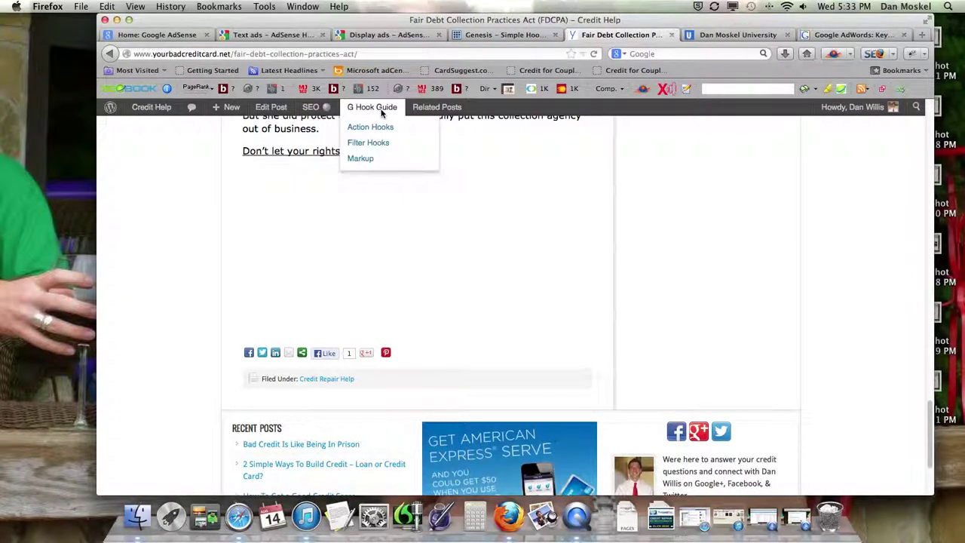
click(376, 131)
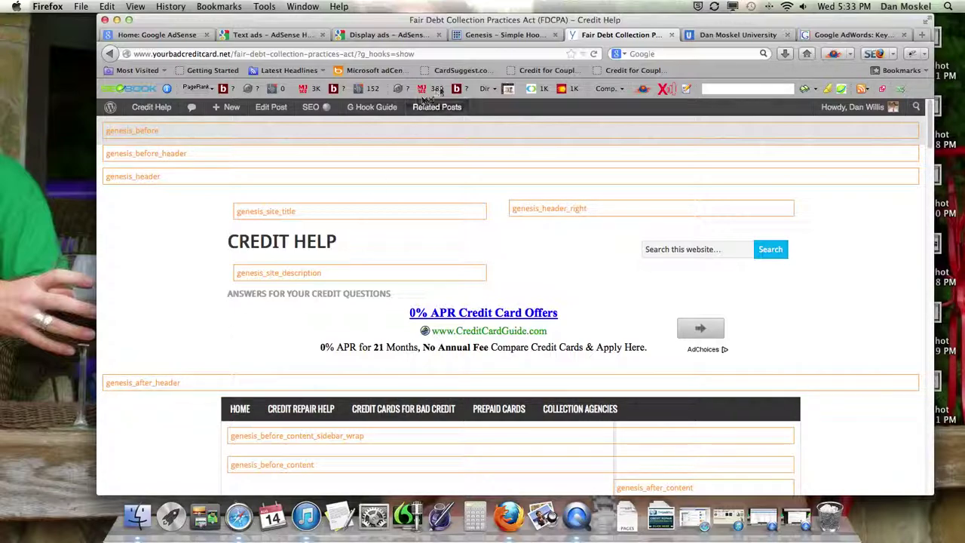
click(502, 35)
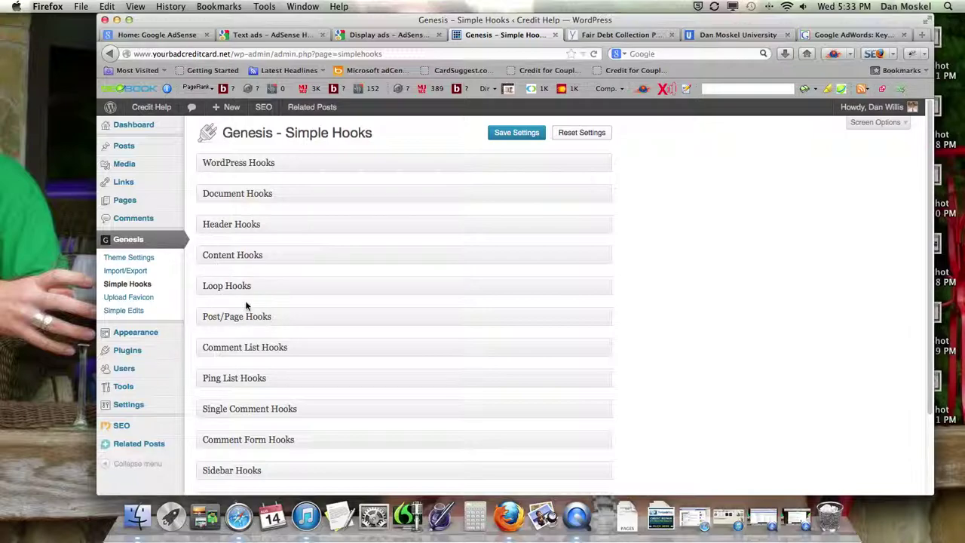
- Expand Header Hooks, scroll its before- and after-header fields, then return to the FDCPA post
click(597, 224)
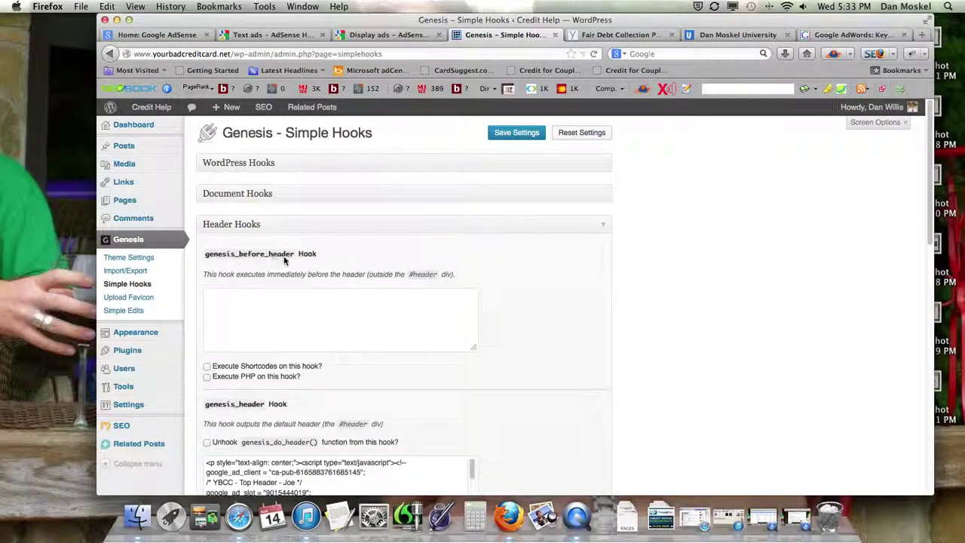
scroll(285, 259, down, 3)
scroll(253, 282, down, 1)
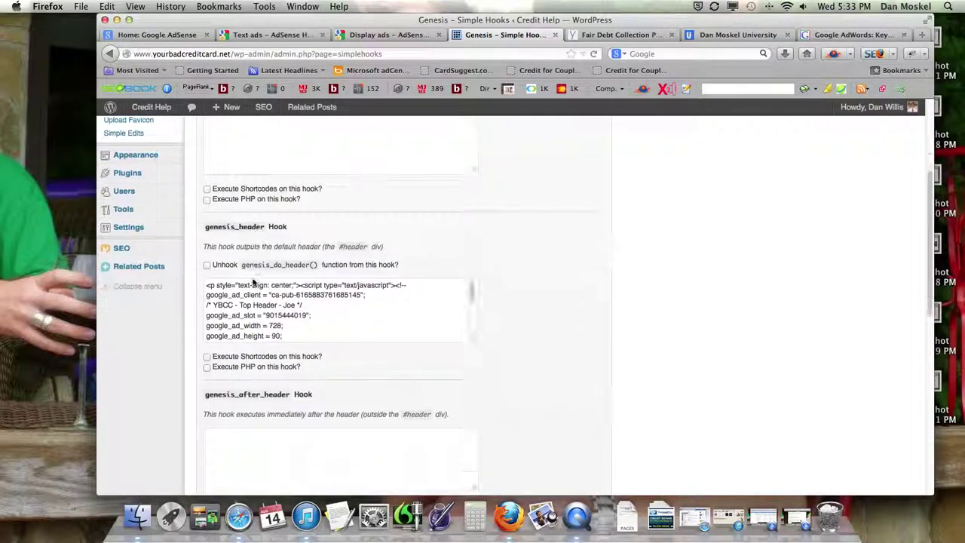
scroll(264, 255, down, 1)
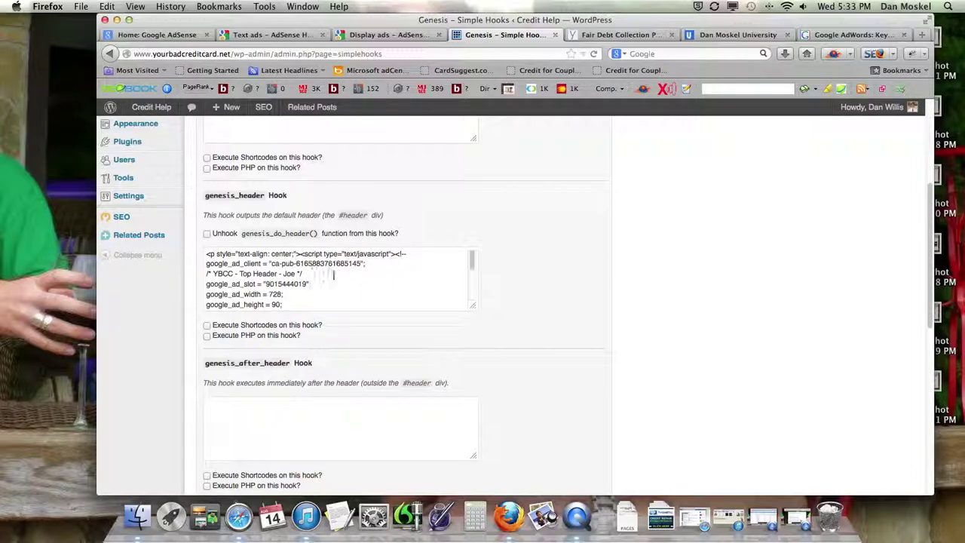
scroll(333, 274, down, 5)
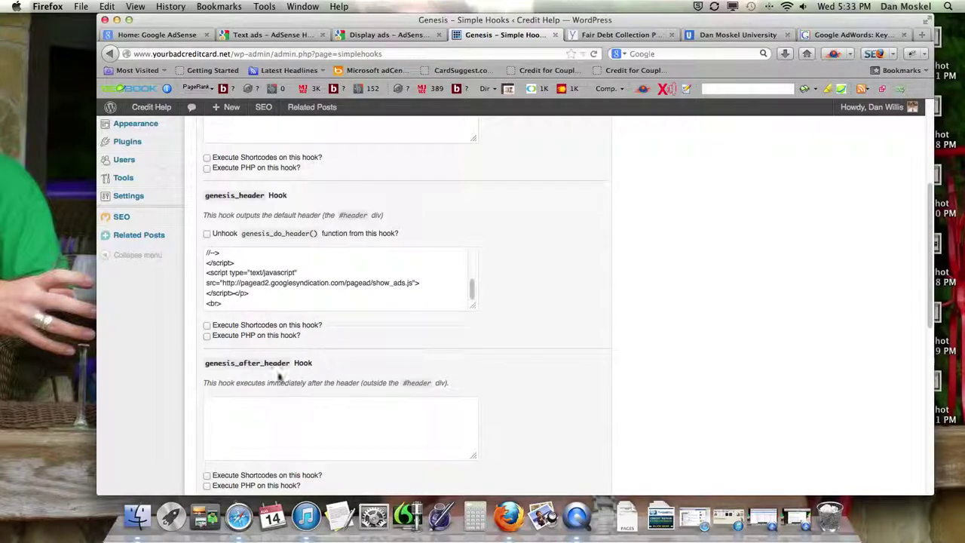
click(596, 34)
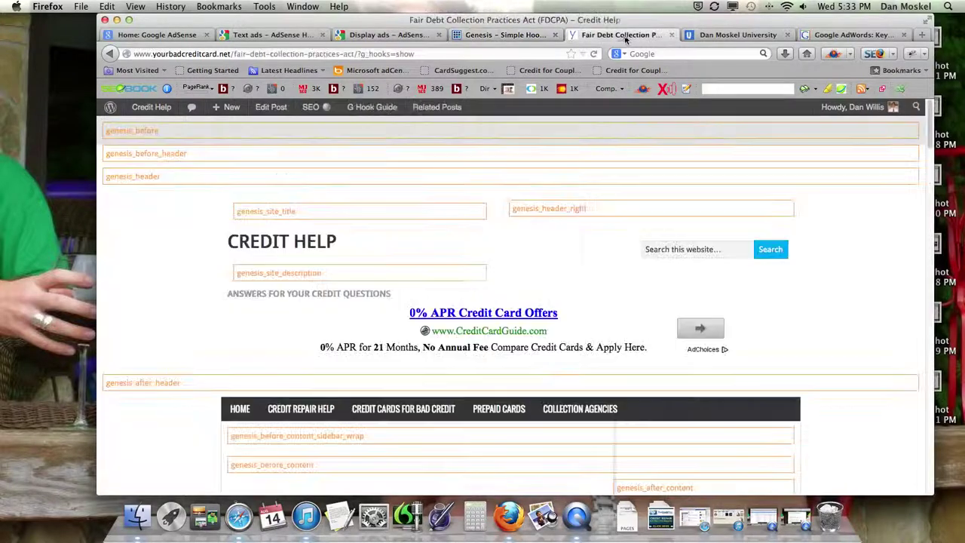
- Scroll the hook-mapped FDCPA post to inspect its hook locations
scroll(491, 259, down, 3)
scroll(491, 266, up, 3)
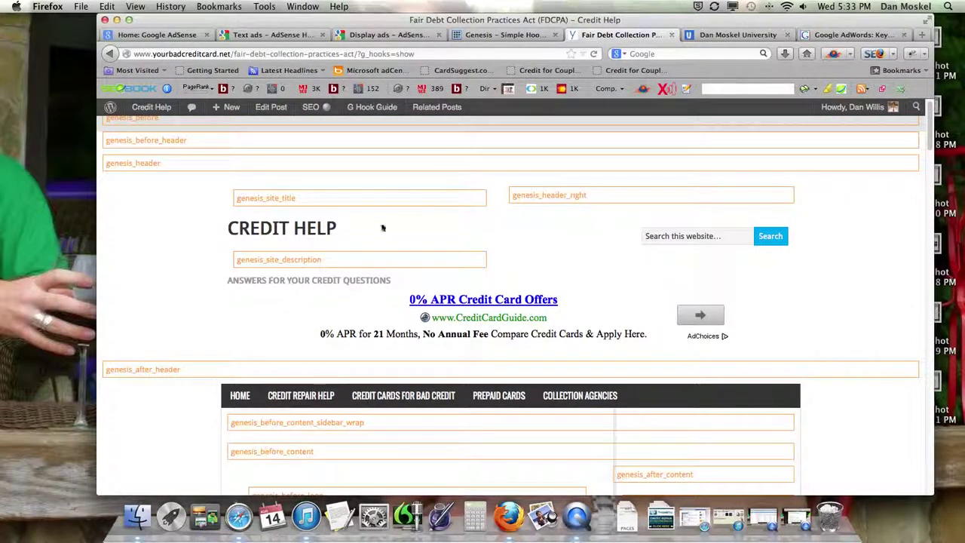
scroll(477, 255, down, 6)
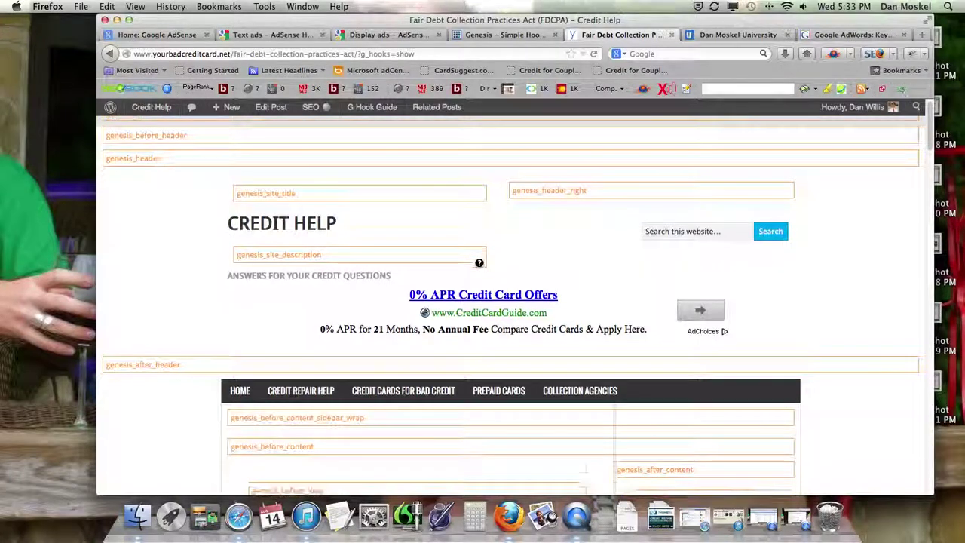
scroll(480, 264, down, 1)
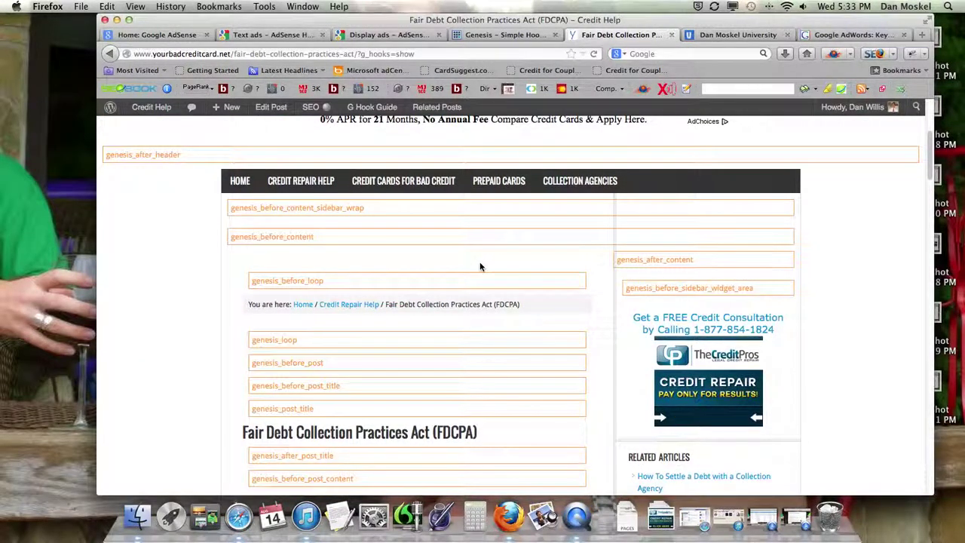
scroll(480, 266, up, 7)
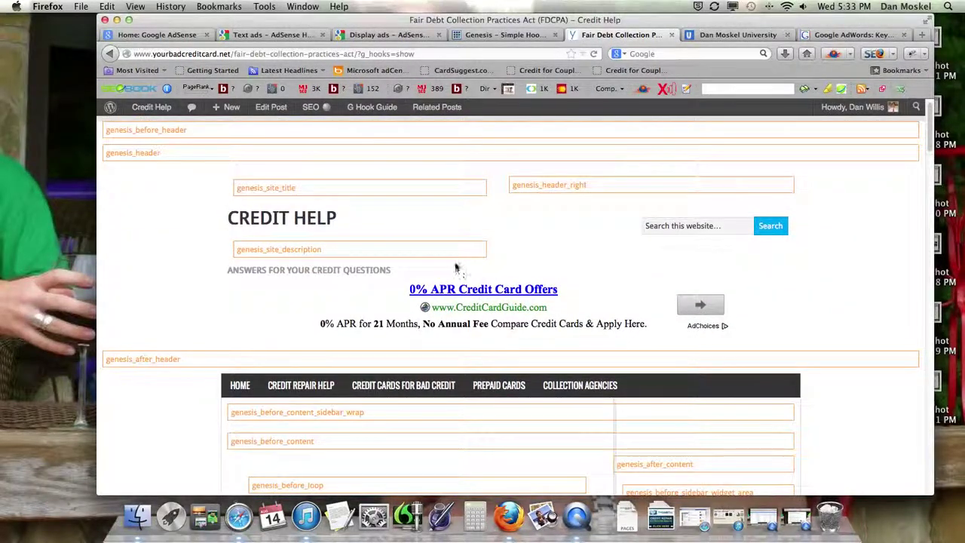
scroll(455, 267, down, 20)
scroll(483, 275, down, 15)
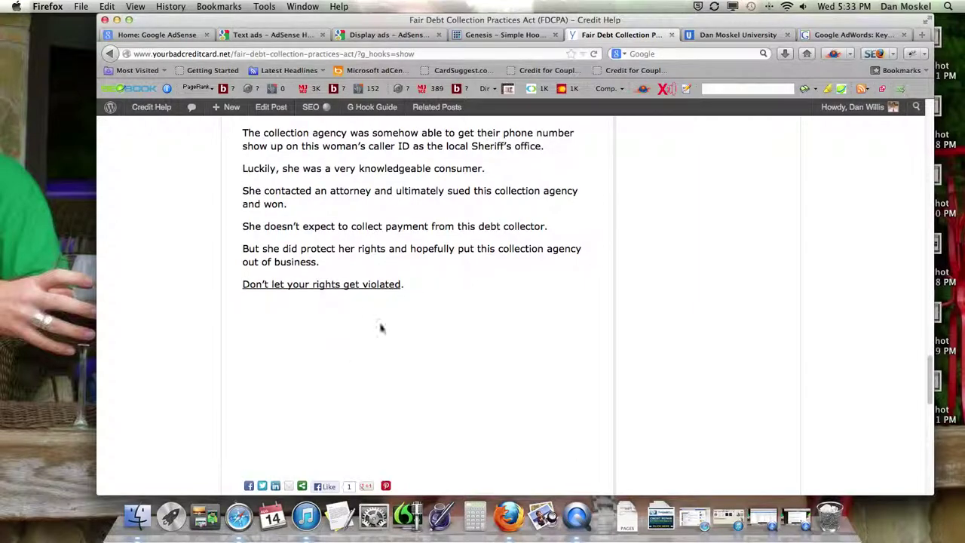
click(515, 35)
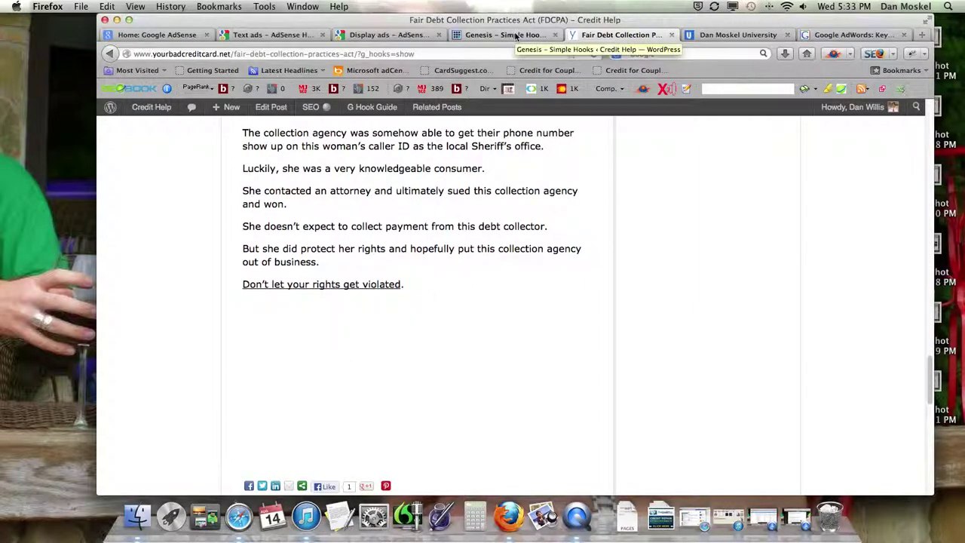
- Detach the FDCPA post into its own window, reload, view Credit Repair Help, then close it
drag(618, 35, 372, 136)
key(super+r)
click(362, 413)
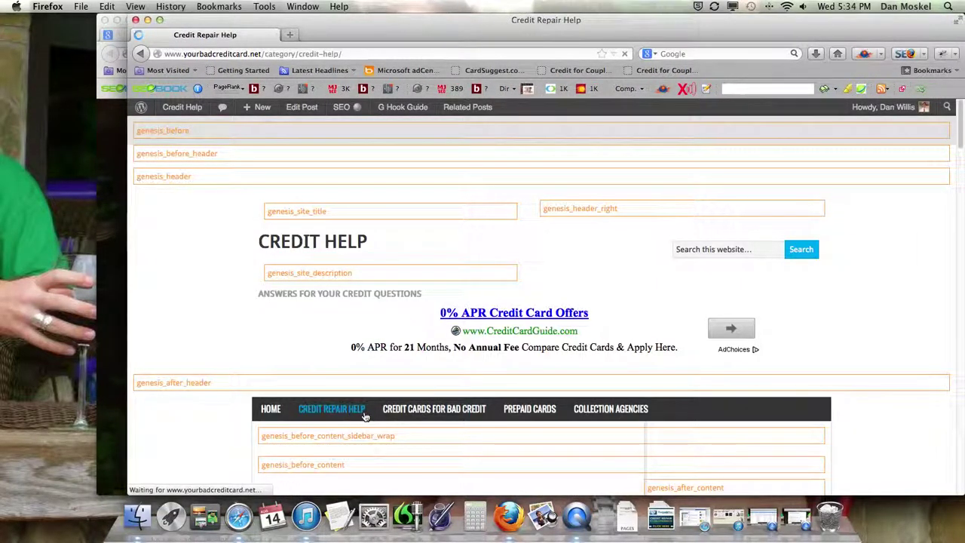
scroll(487, 345, down, 4)
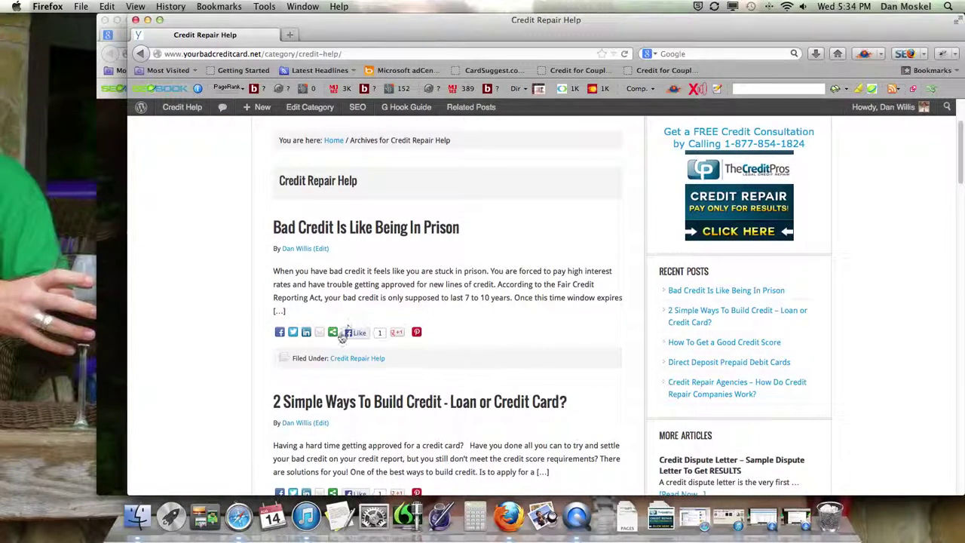
scroll(518, 371, down, 8)
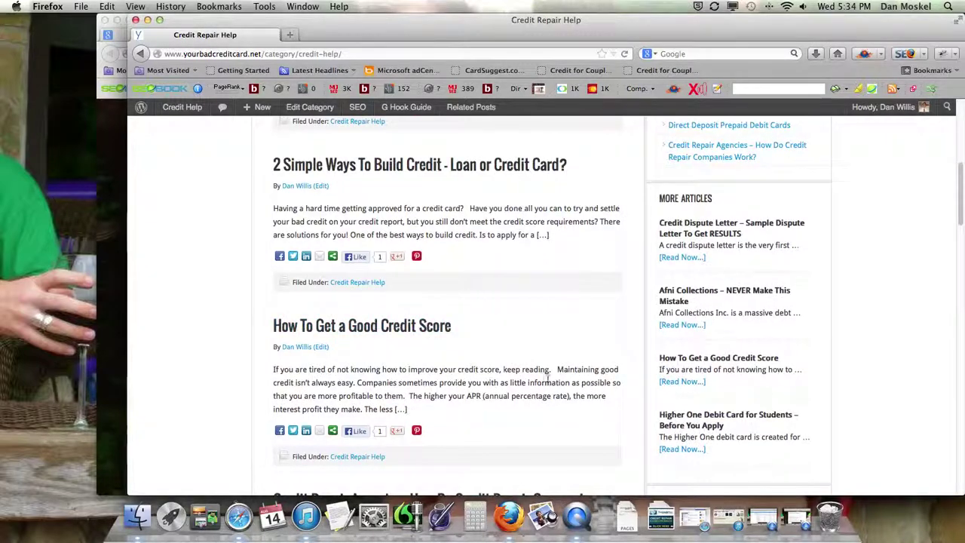
scroll(504, 394, down, 15)
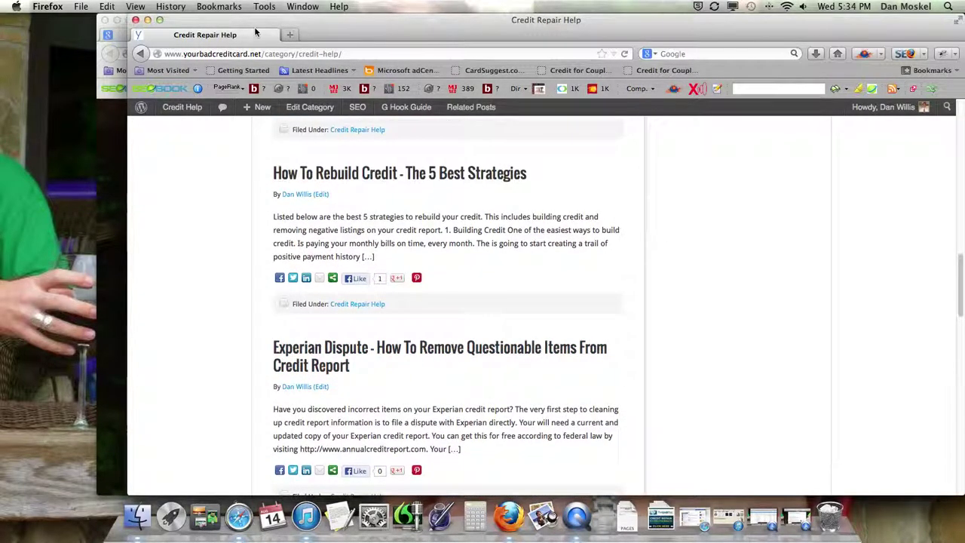
click(136, 21)
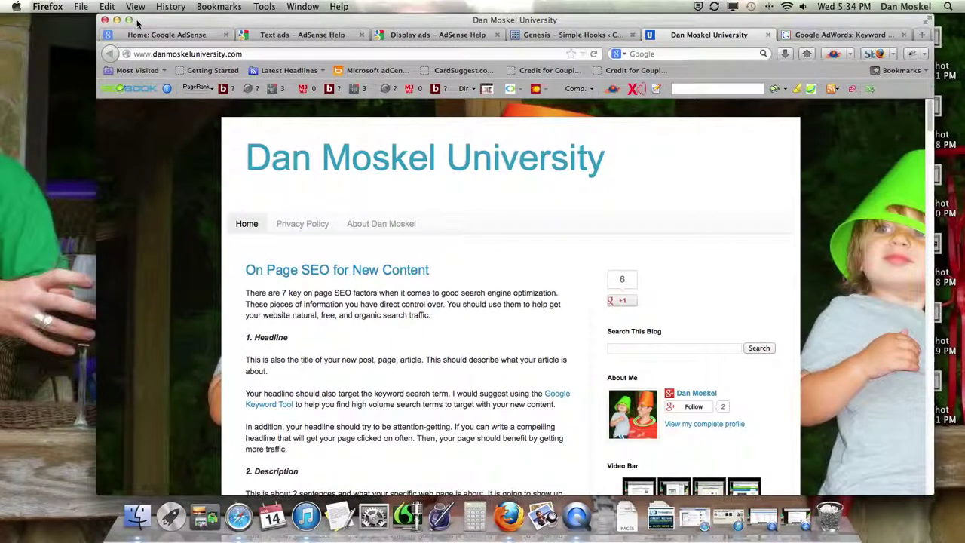
- Scroll Simple Hooks up to Header Hooks and open Credit Help's Visit Site in a new tab
click(590, 36)
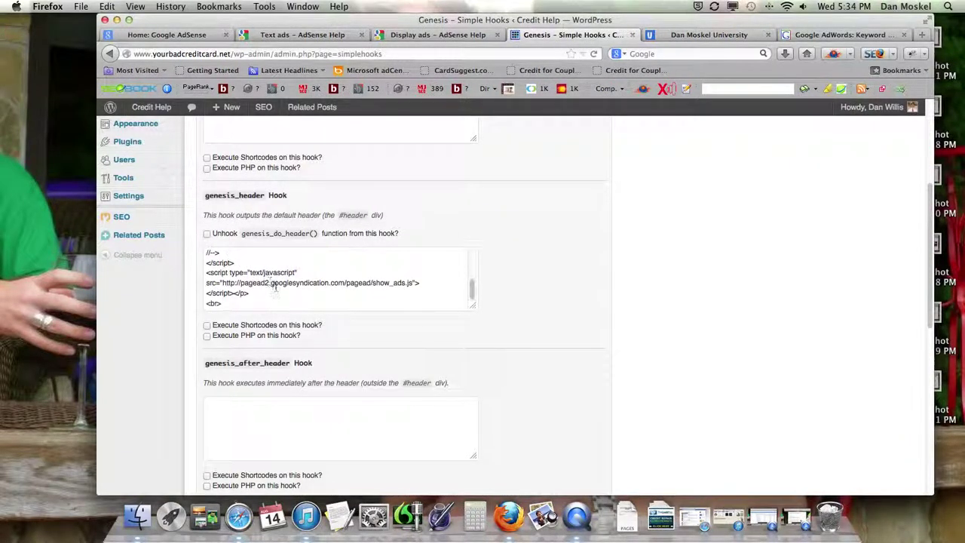
scroll(276, 287, up, 10)
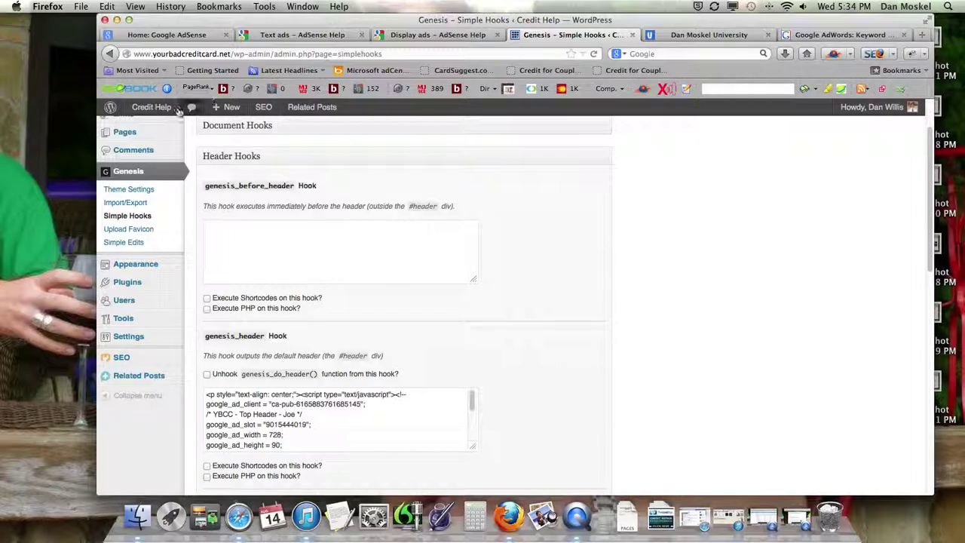
mouse_move(151, 105)
right_click(143, 129)
click(211, 131)
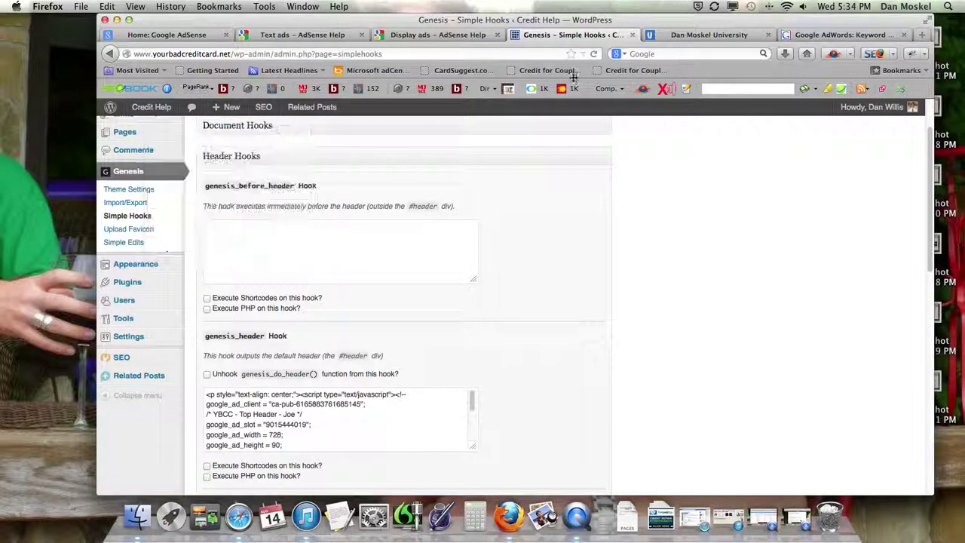
click(623, 37)
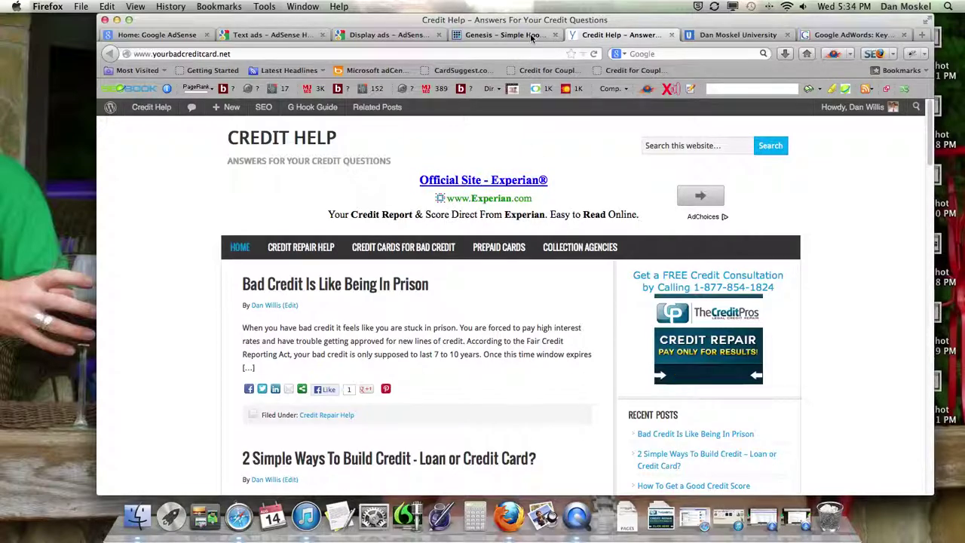
- Open the homepage's G Hook Guide Action Hooks view in a new tab and switch to it
scroll(470, 194, down, 15)
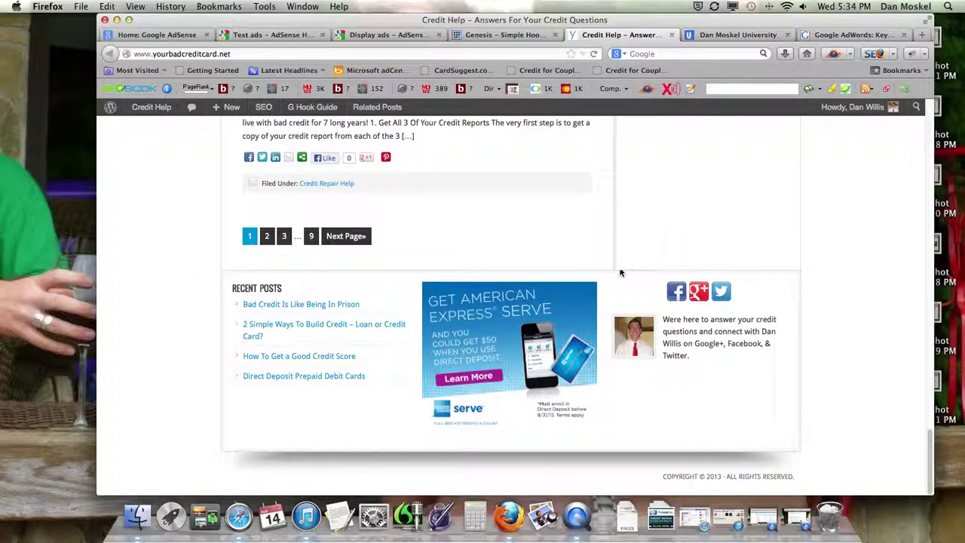
scroll(612, 272, up, 15)
scroll(507, 199, down, 15)
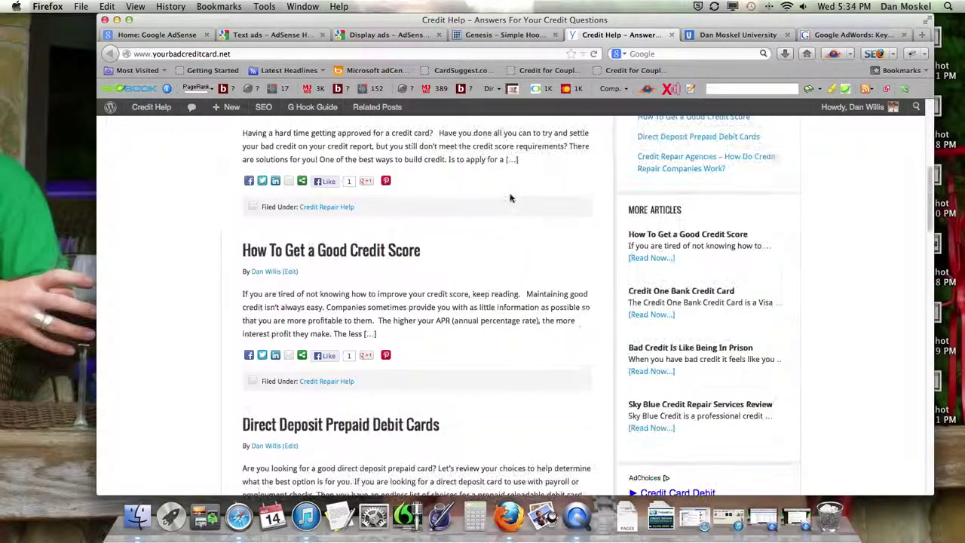
scroll(528, 226, down, 3)
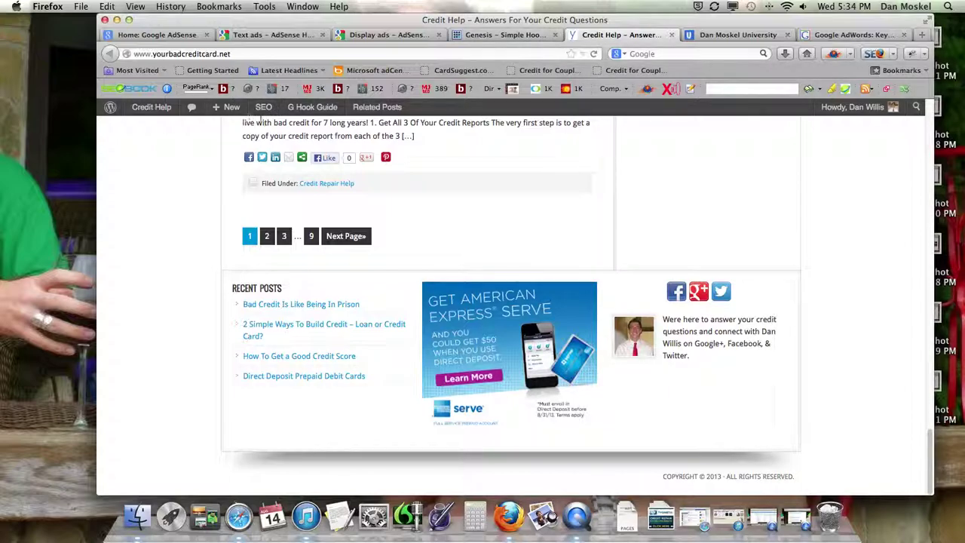
right_click(323, 111)
right_click(308, 128)
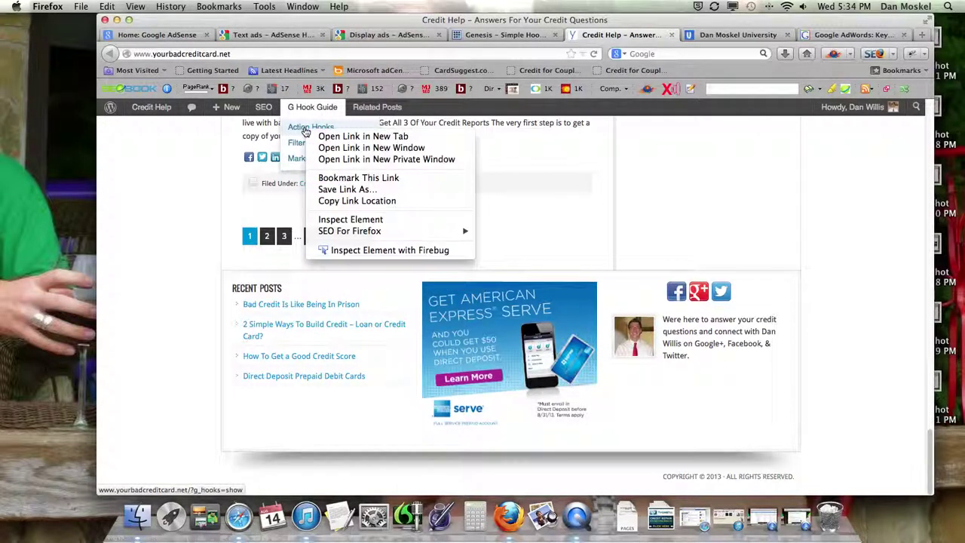
click(362, 137)
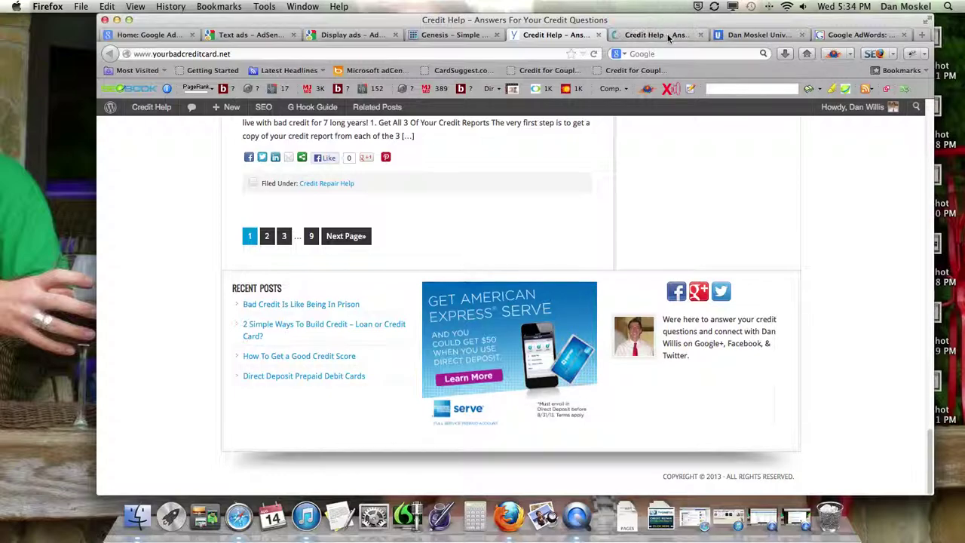
click(667, 35)
- Scroll the ?g_hooks=show homepage down to the footer hooks, then return to the unlabelled tab
scroll(483, 212, down, 3)
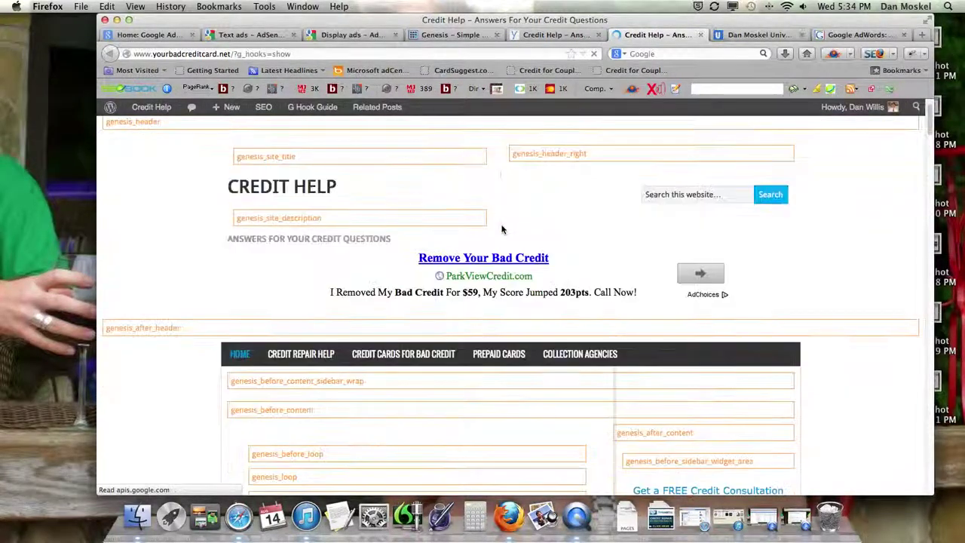
scroll(389, 271, down, 1)
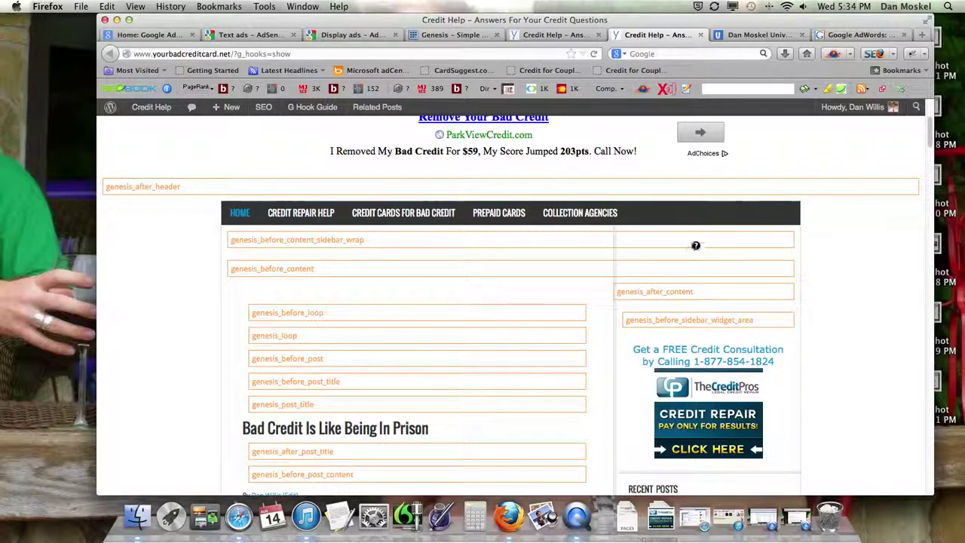
scroll(694, 297, down, 1)
scroll(695, 297, down, 10)
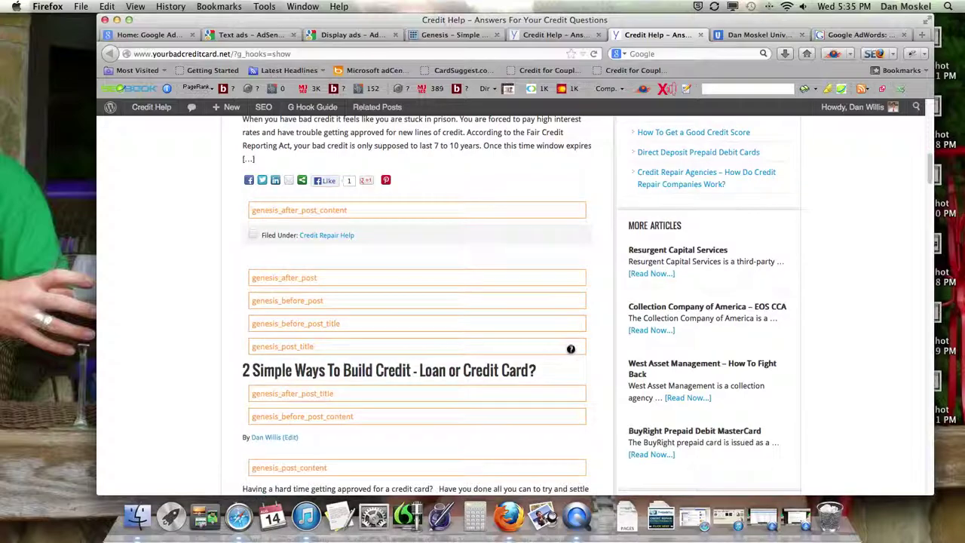
scroll(572, 348, down, 10)
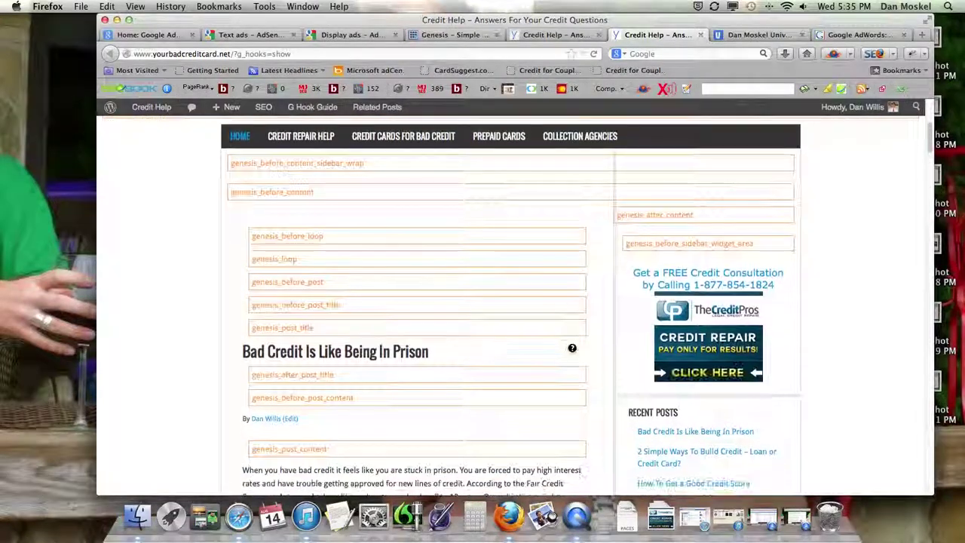
scroll(572, 347, down, 10)
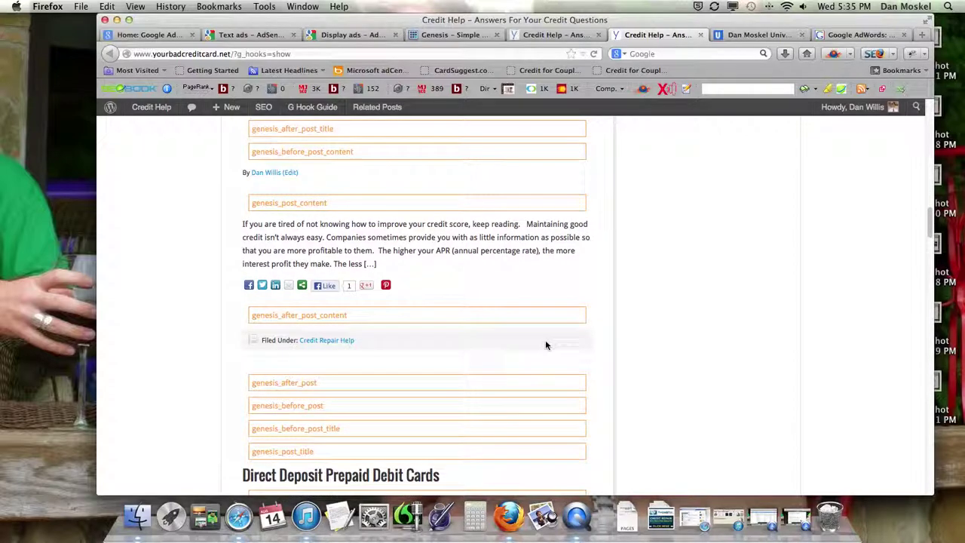
scroll(547, 345, down, 3)
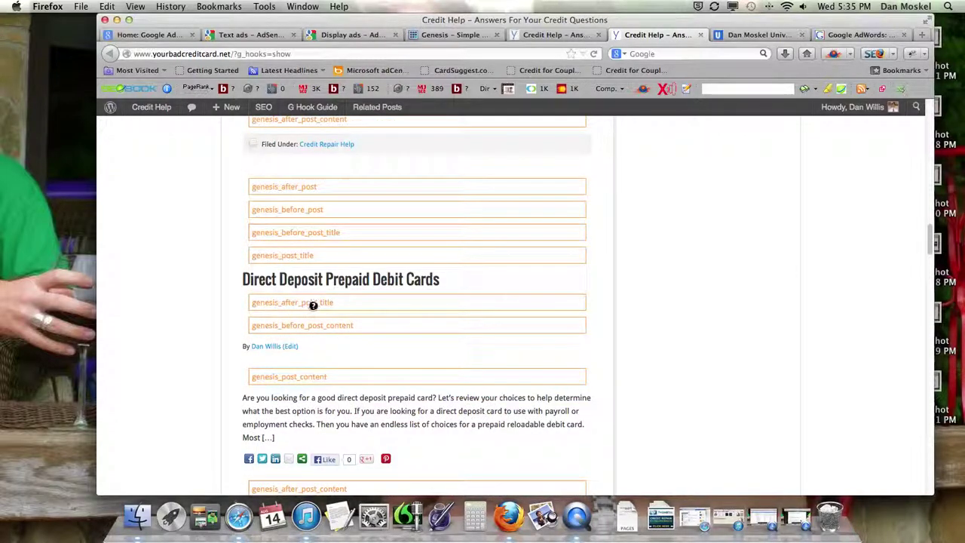
scroll(329, 302, up, 8)
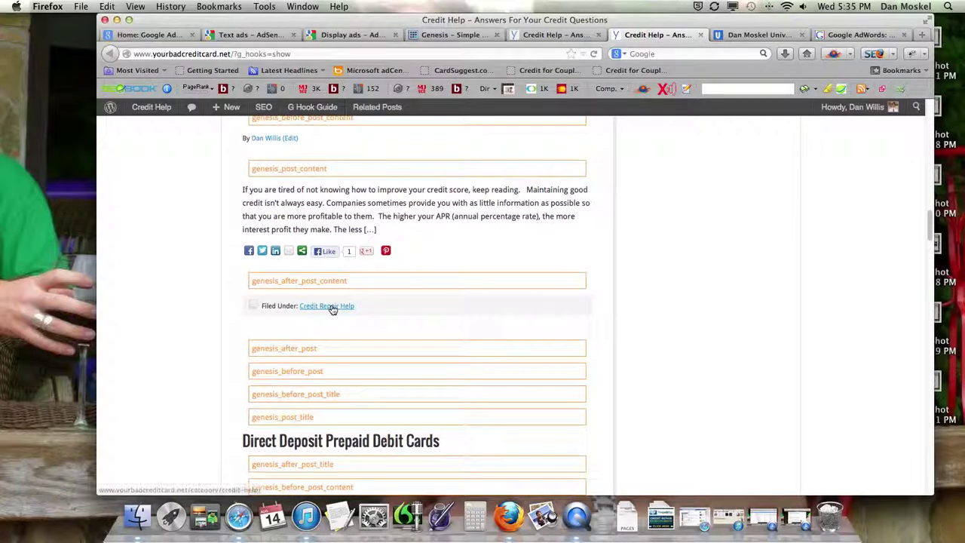
scroll(309, 301, up, 7)
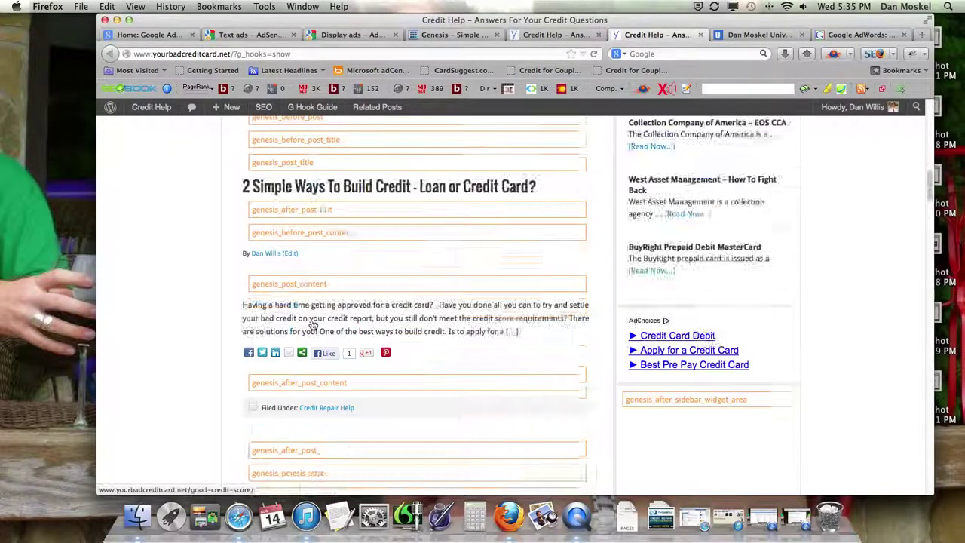
scroll(325, 326, down, 10)
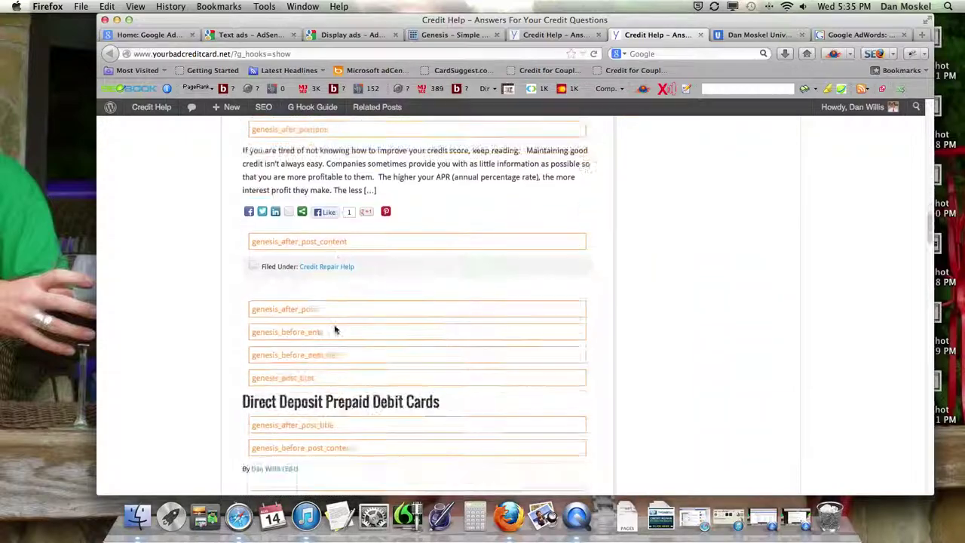
scroll(337, 320, down, 10)
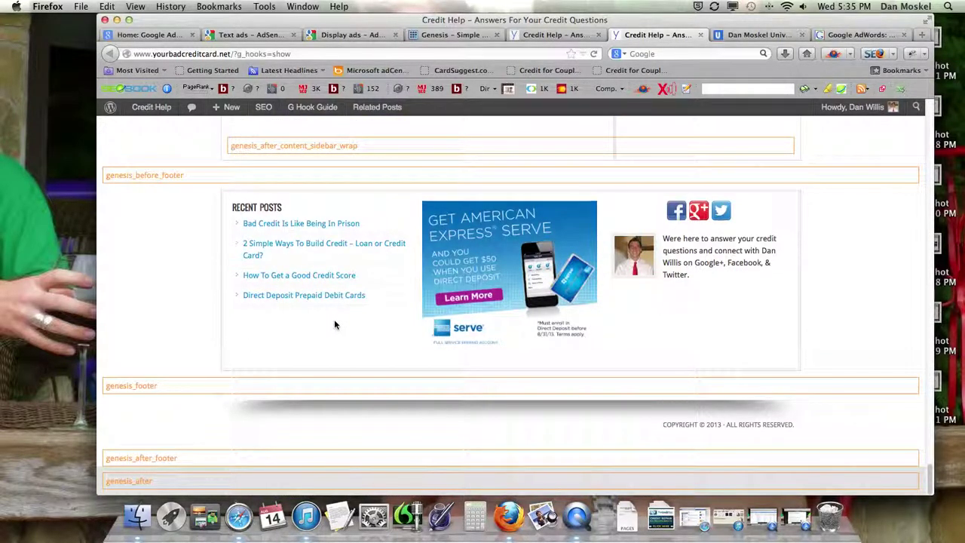
click(562, 35)
- Open the Experian Dispute post and close the extra Credit Help tab
scroll(474, 225, up, 10)
scroll(474, 224, down, 3)
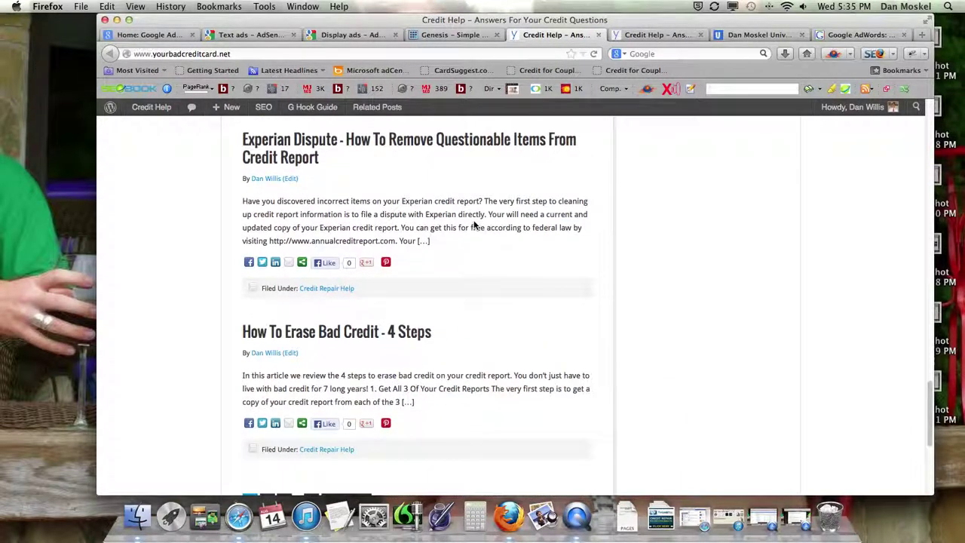
click(379, 139)
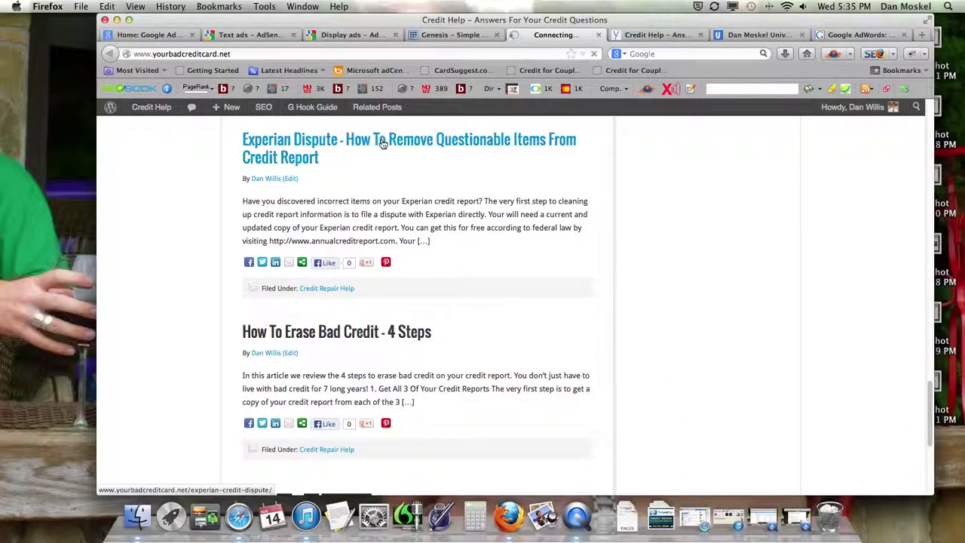
click(646, 35)
click(700, 35)
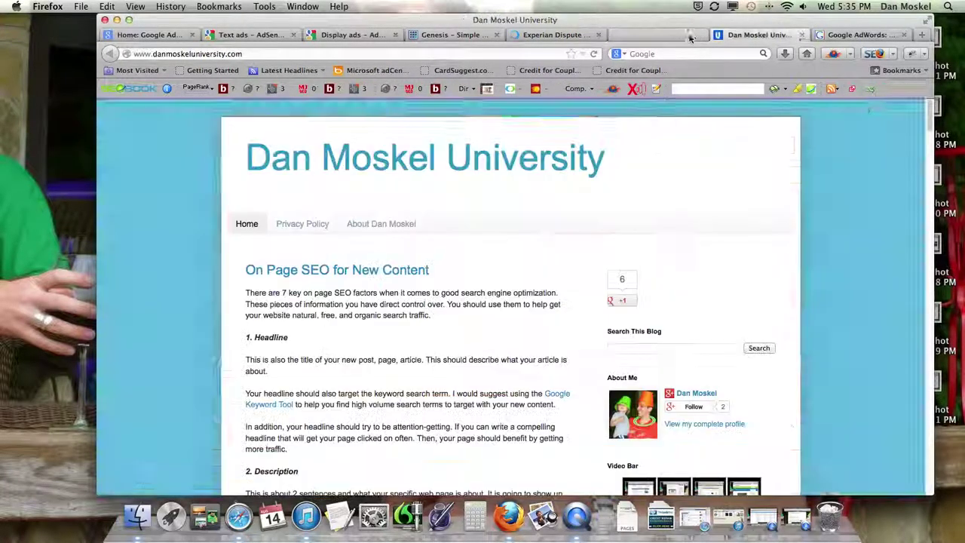
click(565, 34)
- Open the Experian Dispute post's Action Hooks map in a new tab and switch to it
mouse_move(372, 107)
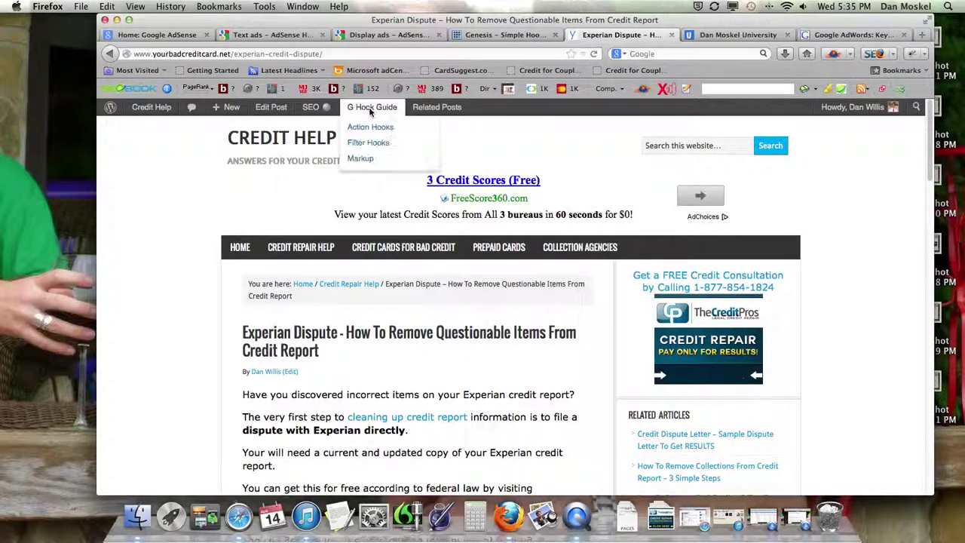
right_click(372, 132)
click(377, 136)
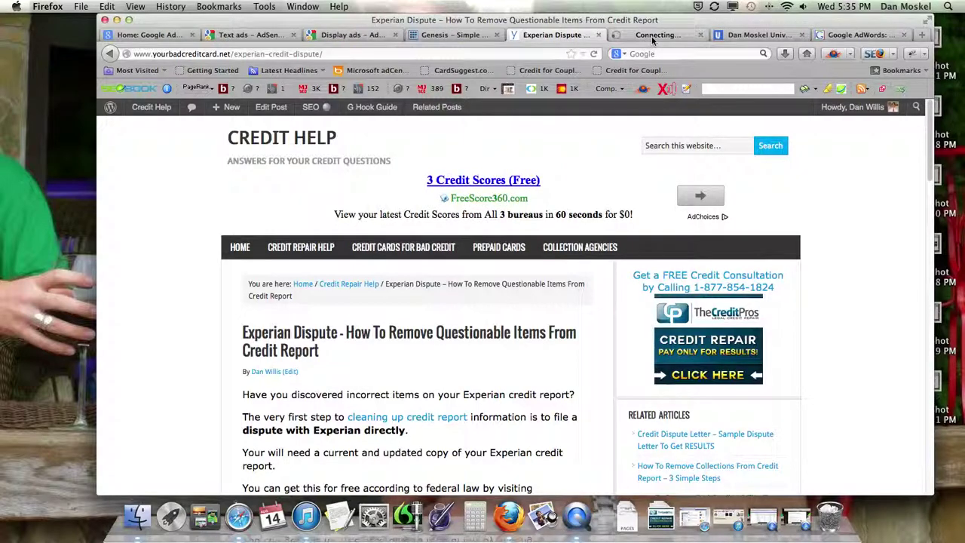
click(653, 36)
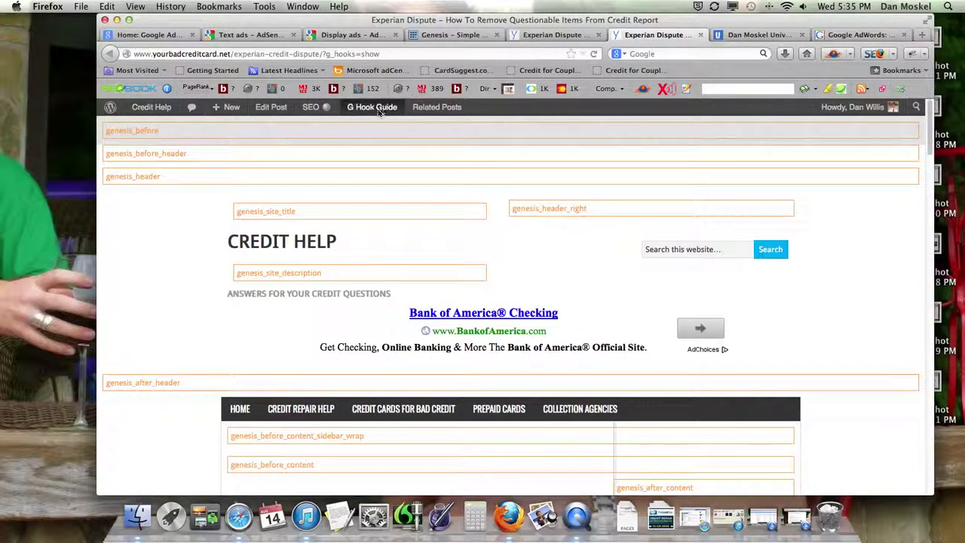
mouse_move(372, 107)
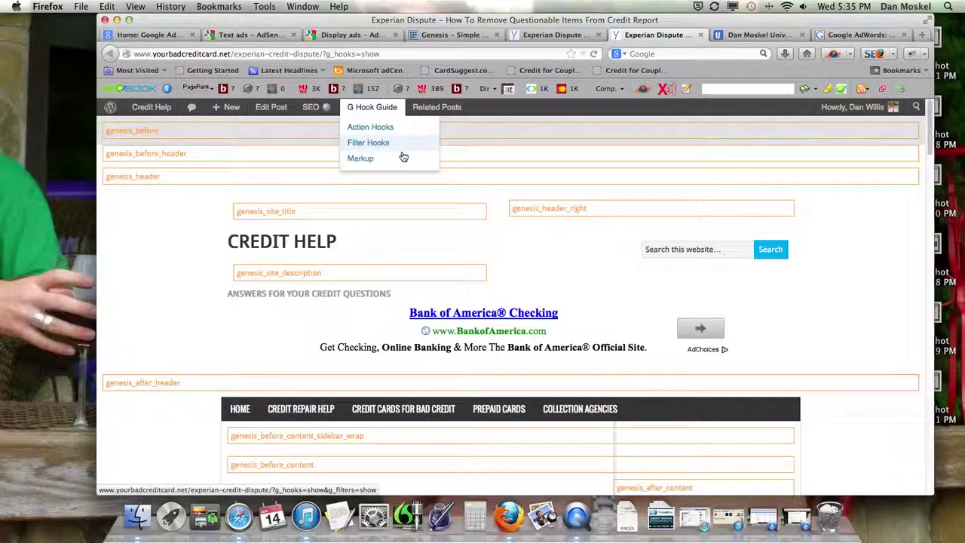
scroll(498, 204, down, 20)
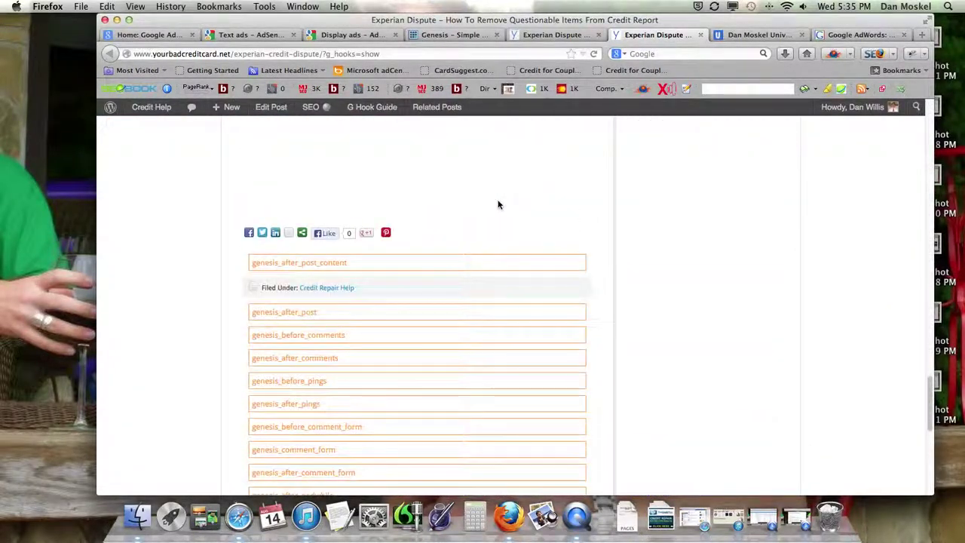
scroll(498, 205, up, 5)
scroll(485, 209, down, 5)
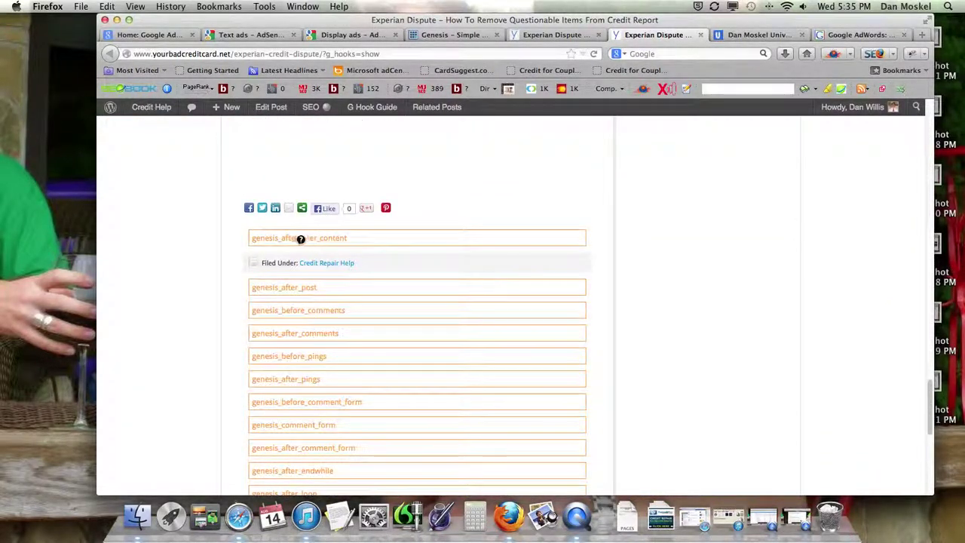
scroll(377, 242, up, 5)
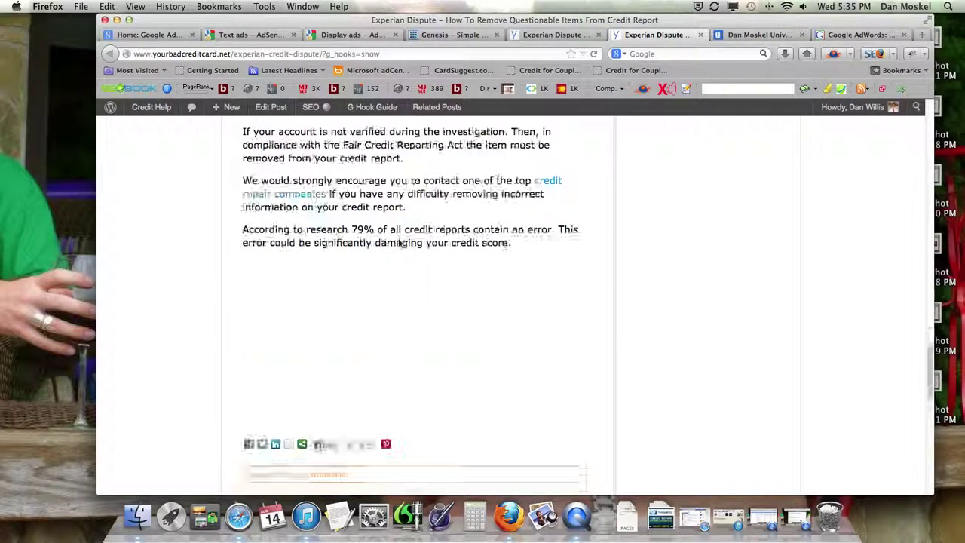
scroll(334, 222, down, 6)
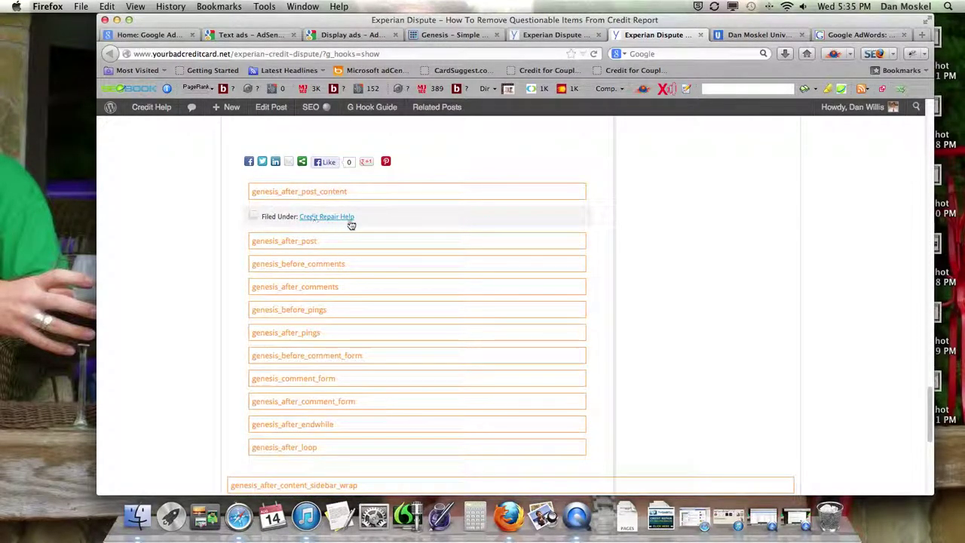
drag(262, 217, 298, 217)
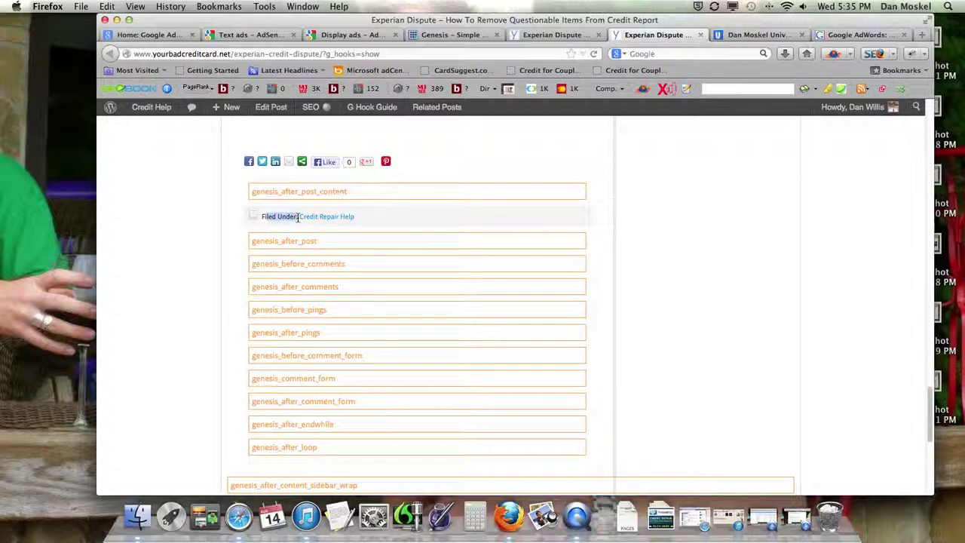
scroll(351, 230, down, 6)
scroll(352, 233, up, 5)
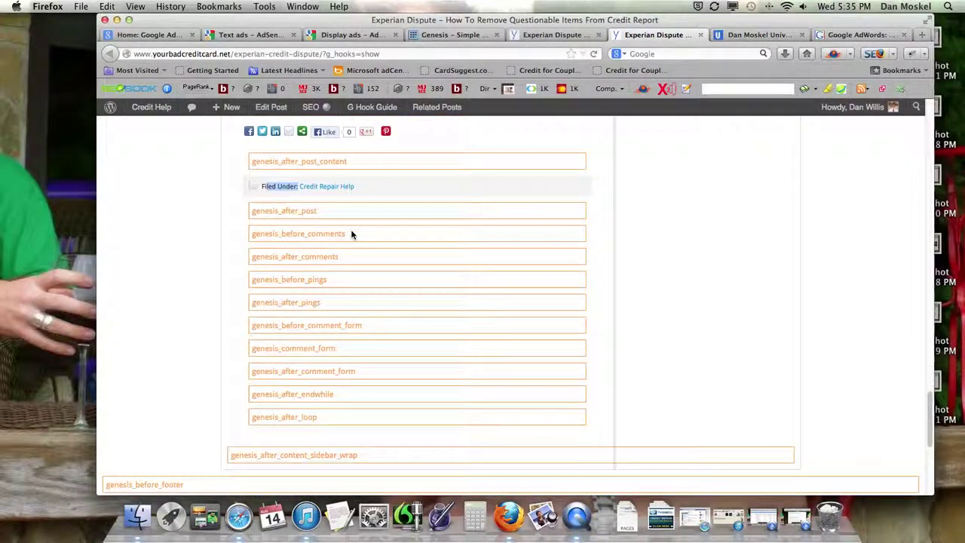
scroll(352, 231, down, 5)
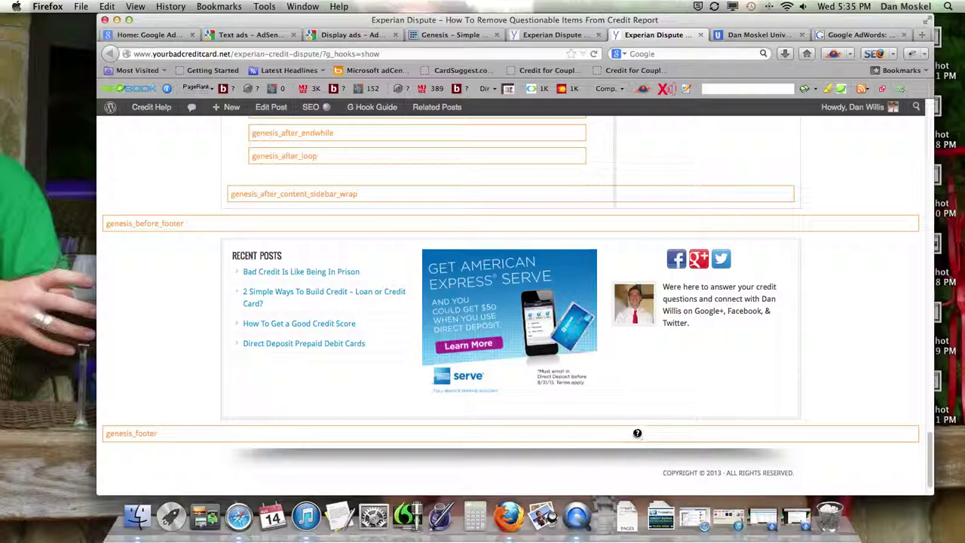
scroll(578, 398, up, 10)
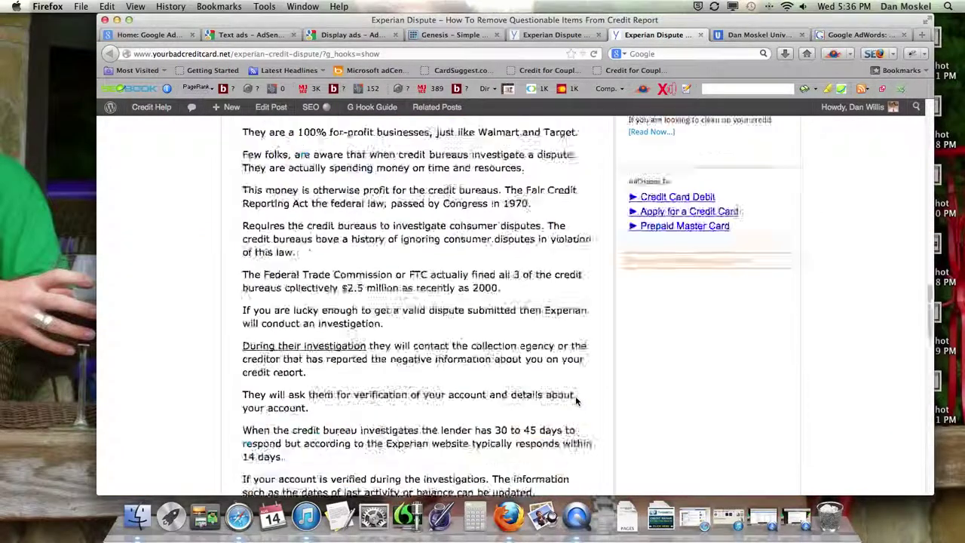
scroll(576, 400, up, 8)
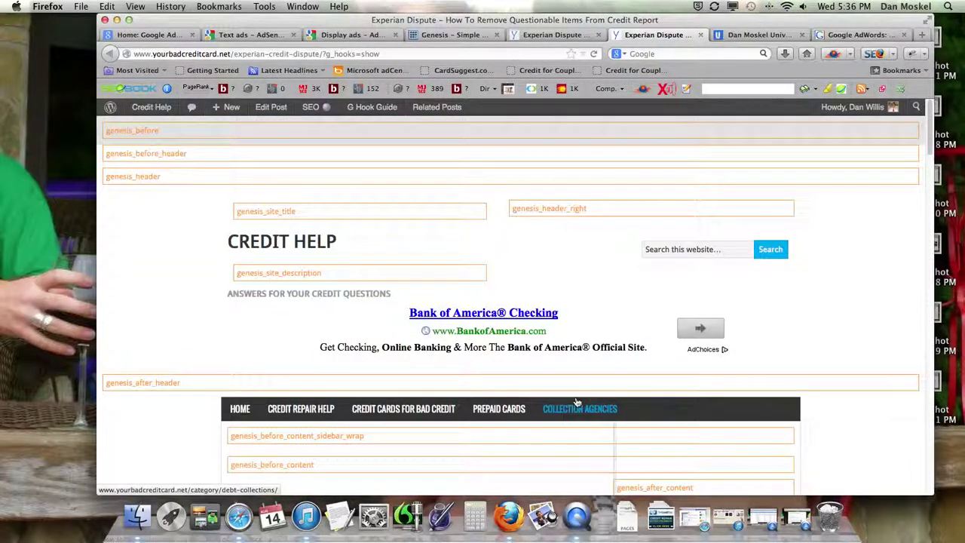
scroll(576, 402, down, 3)
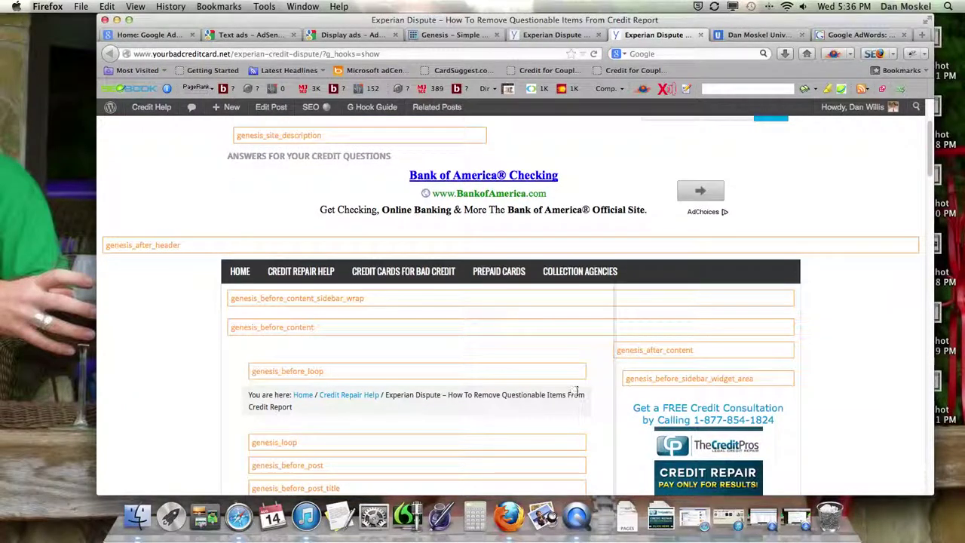
scroll(574, 389, up, 3)
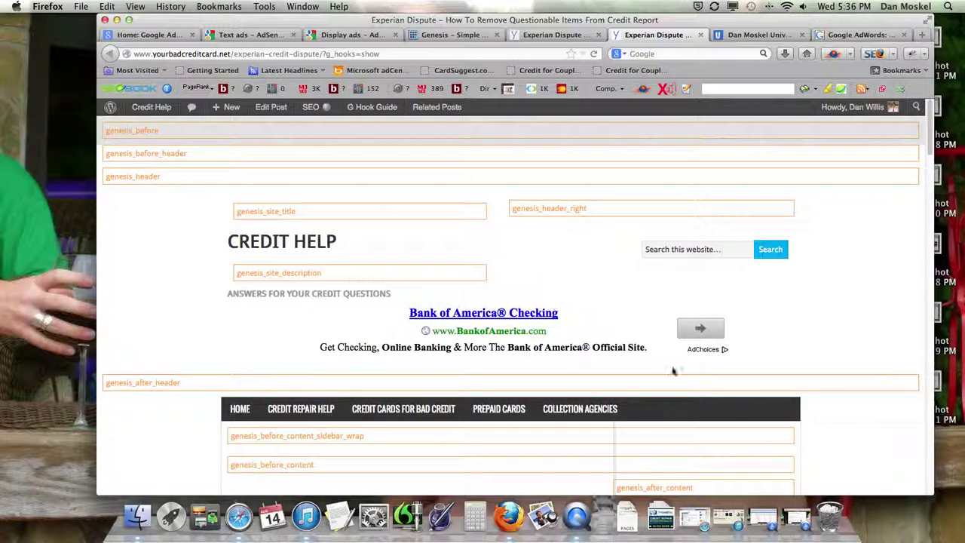
scroll(696, 400, down, 3)
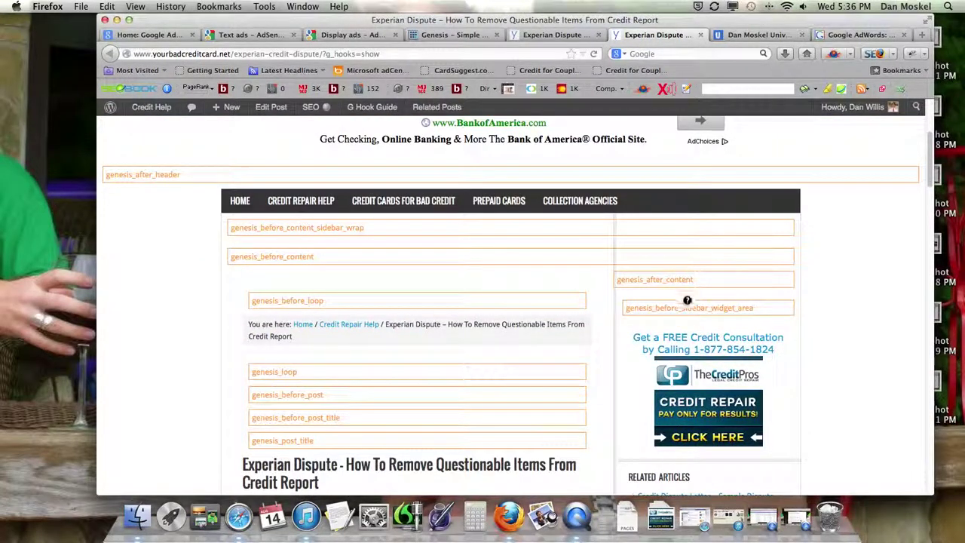
scroll(701, 295, up, 1)
scroll(698, 303, up, 2)
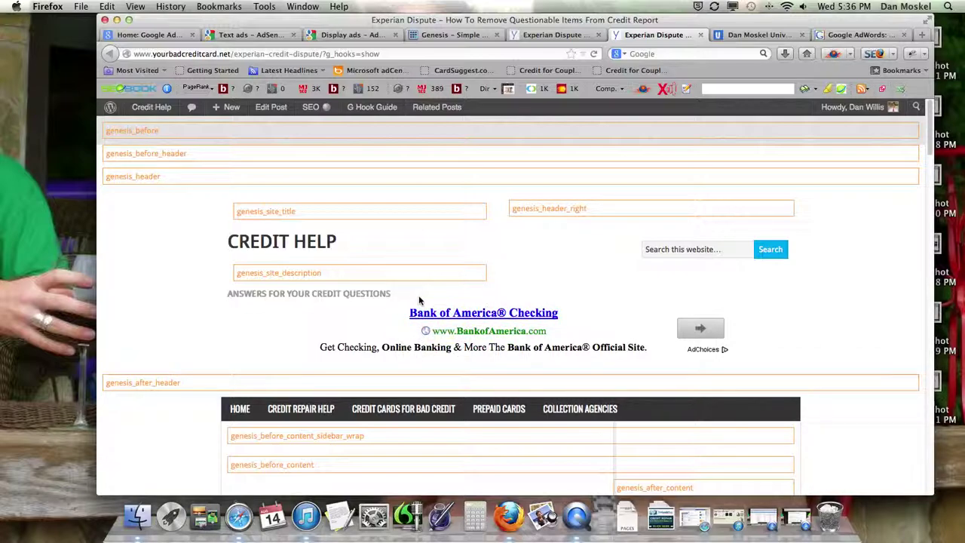
scroll(419, 299, down, 5)
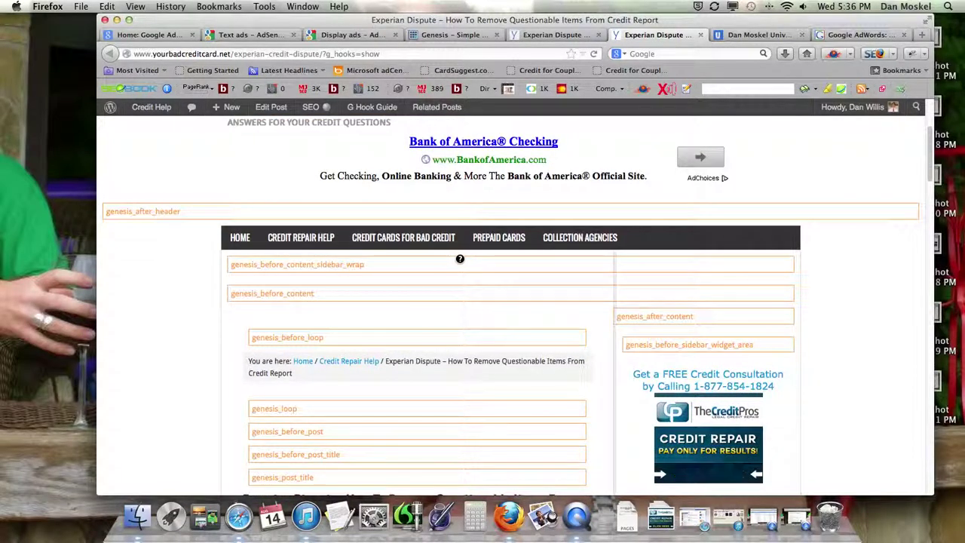
- In Genesis Simple Hooks, put placeholder text in genesis_before_header and 'AFTER' in genesis_after_header
click(450, 34)
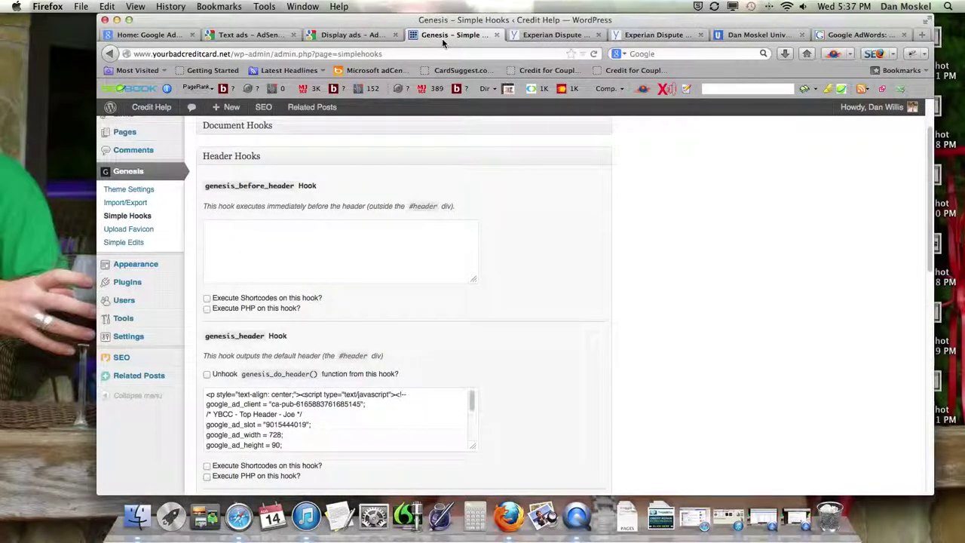
click(304, 233)
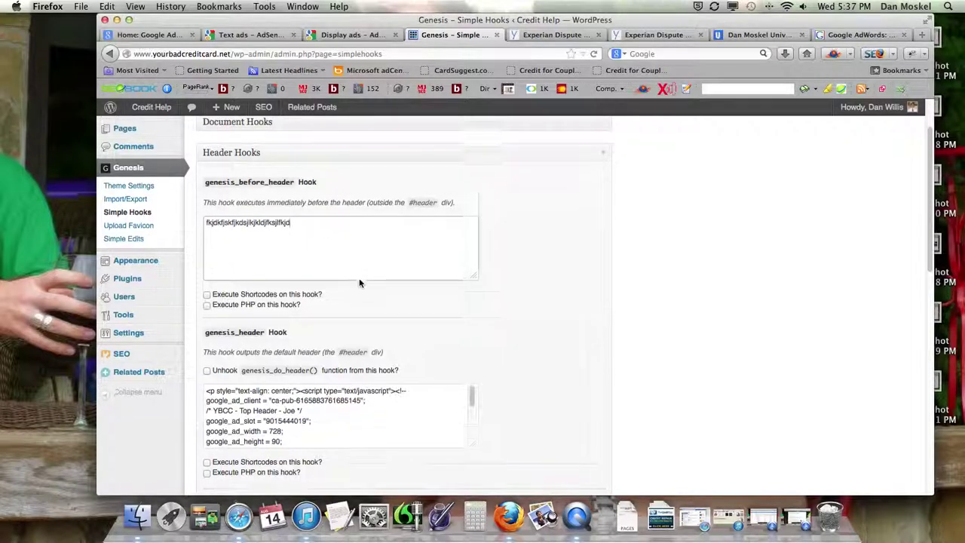
scroll(358, 277, down, 5)
click(323, 345)
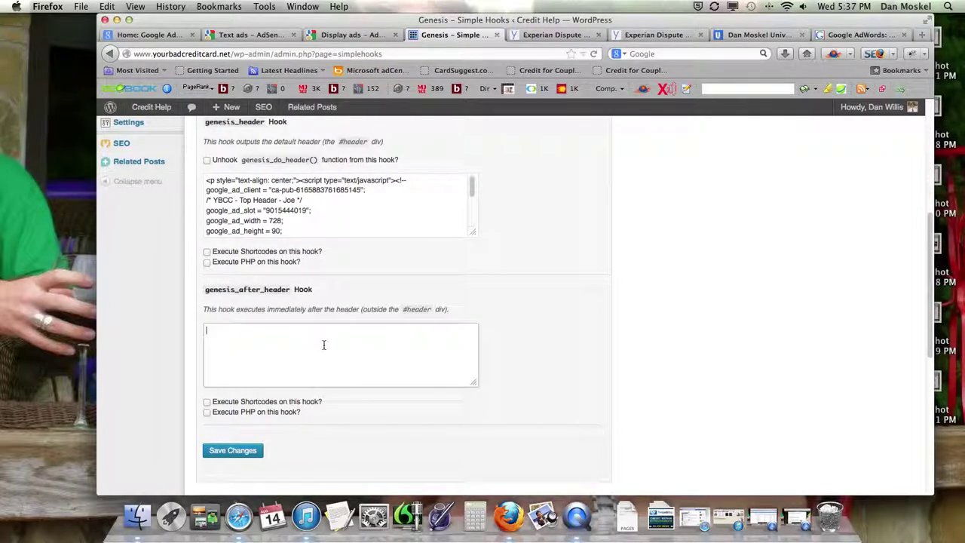
text(AFTER)
- Save the hook changes and reload the Experian Dispute post
click(244, 450)
click(573, 36)
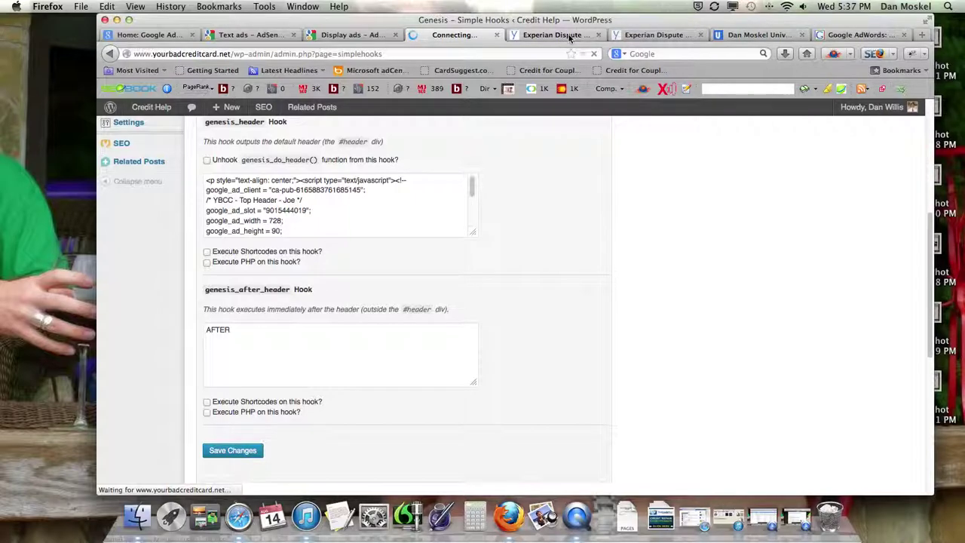
click(595, 54)
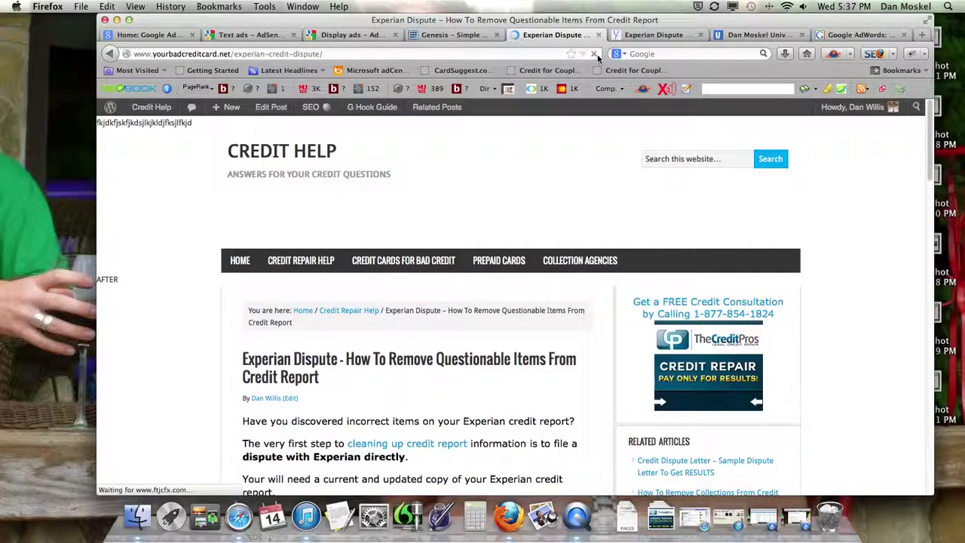
- Highlight the placeholder text above the header and 'AFTER' below it, then deselect
drag(194, 130, 95, 127)
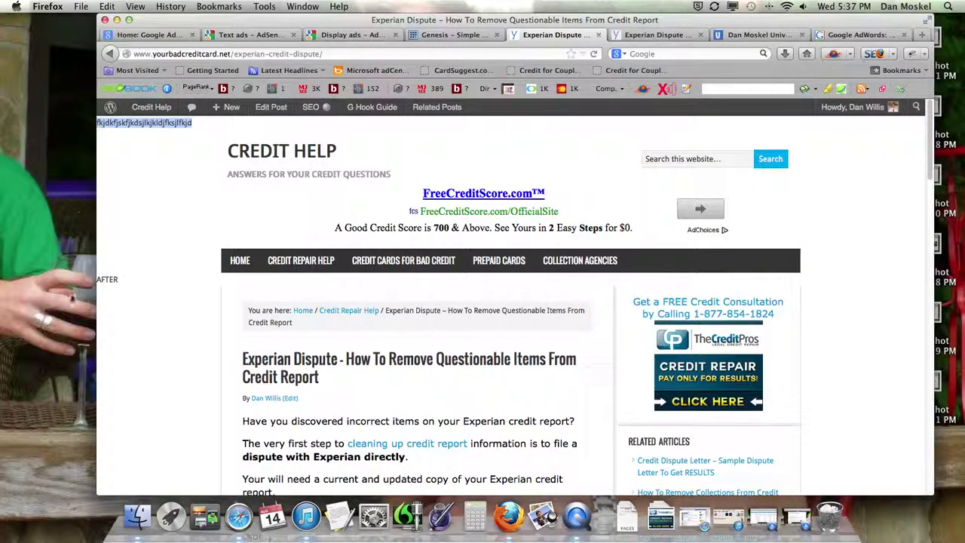
drag(137, 282, 98, 280)
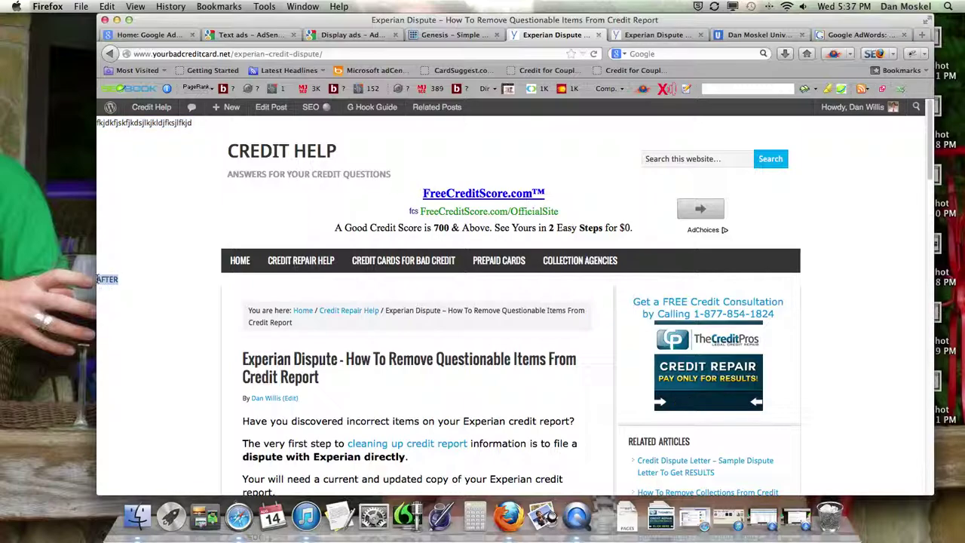
click(308, 295)
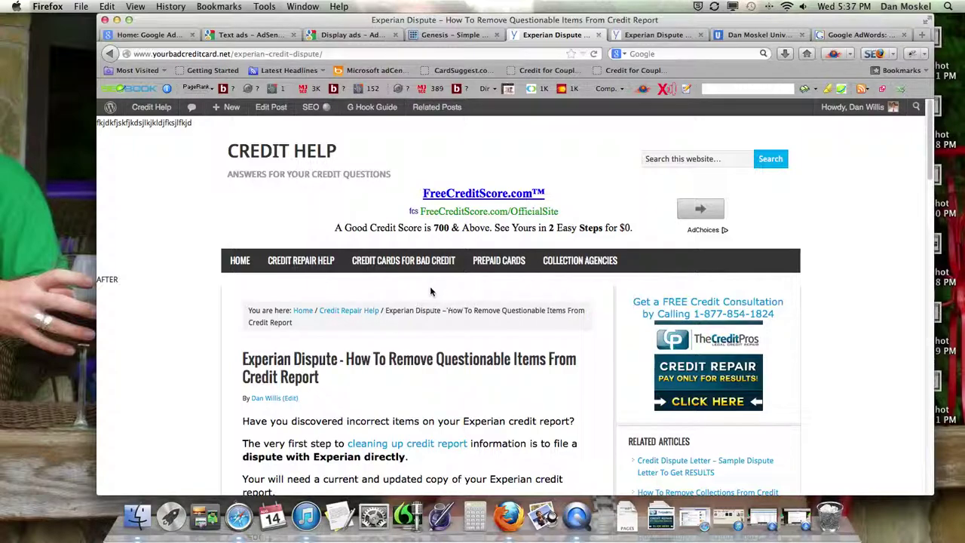